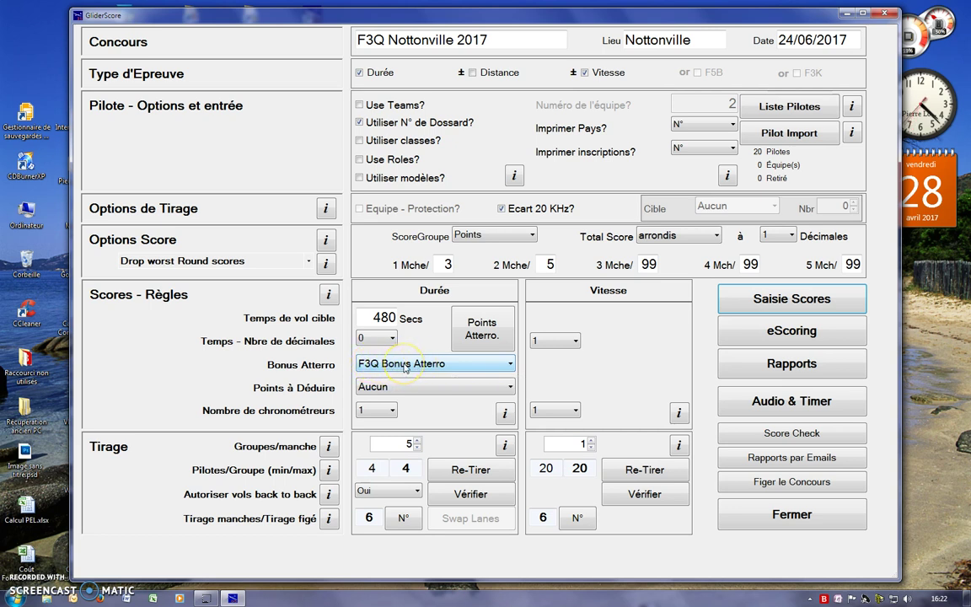
# Step: Examine the Durée landing bonus options and the distance and points table of F3Q Bonus Atterro
pyautogui.click(405, 363)
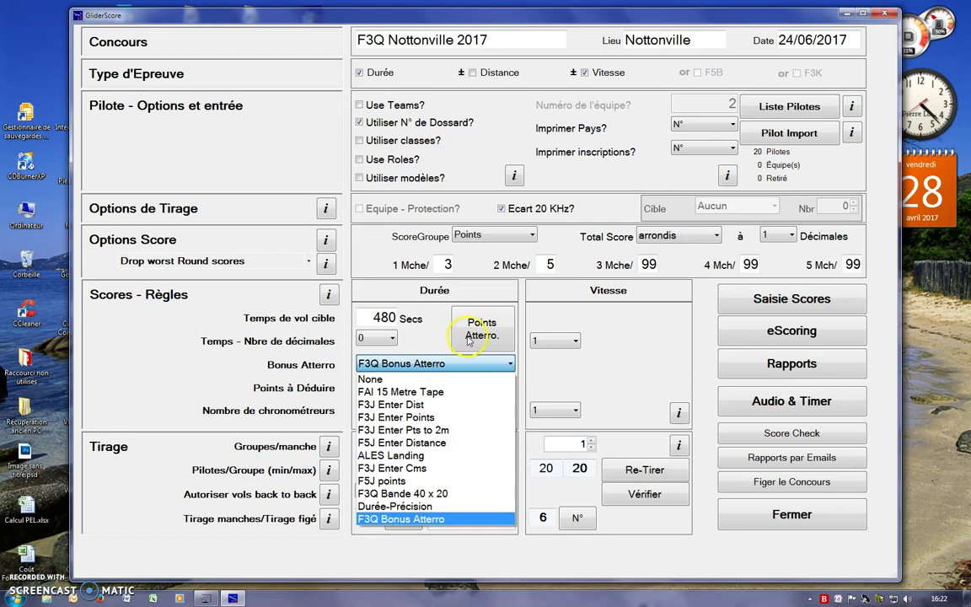
pyautogui.click(474, 325)
pyautogui.click(475, 329)
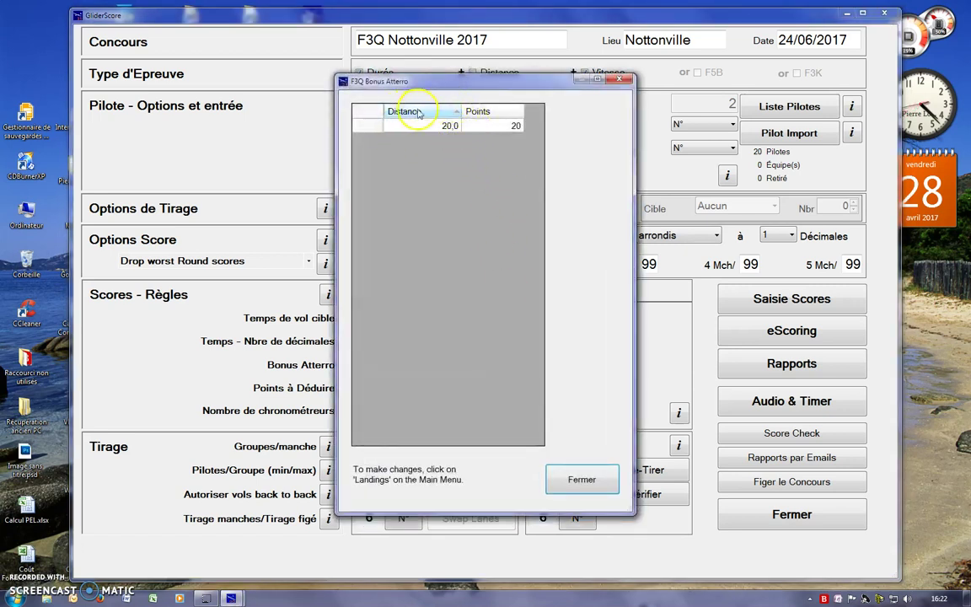
pyautogui.click(483, 129)
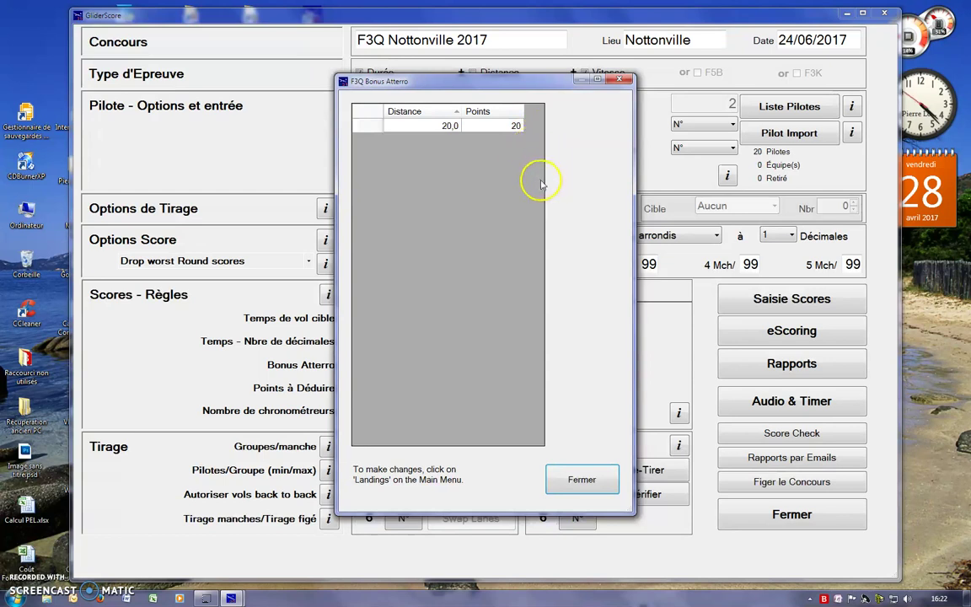
pyautogui.click(582, 479)
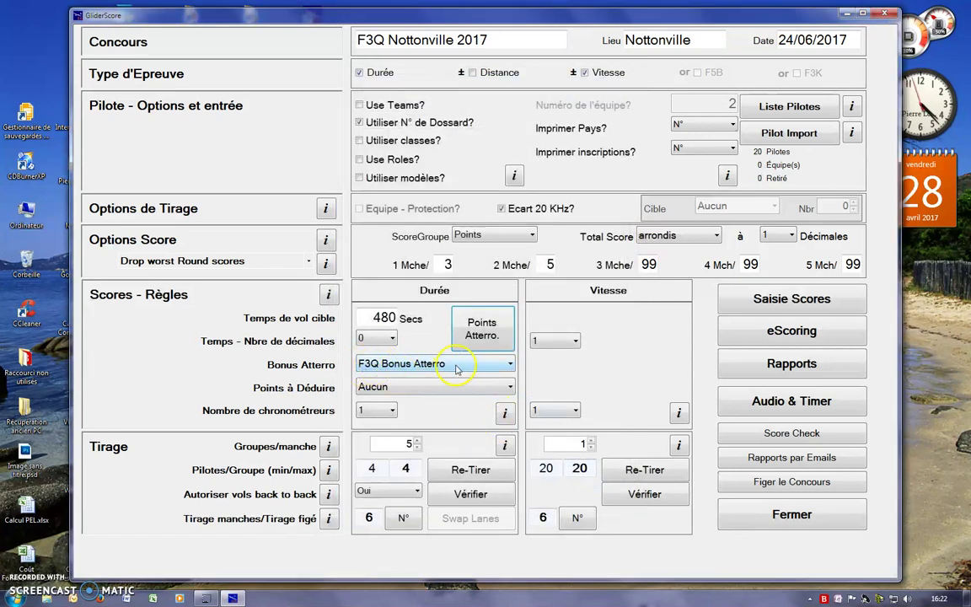
pyautogui.click(481, 327)
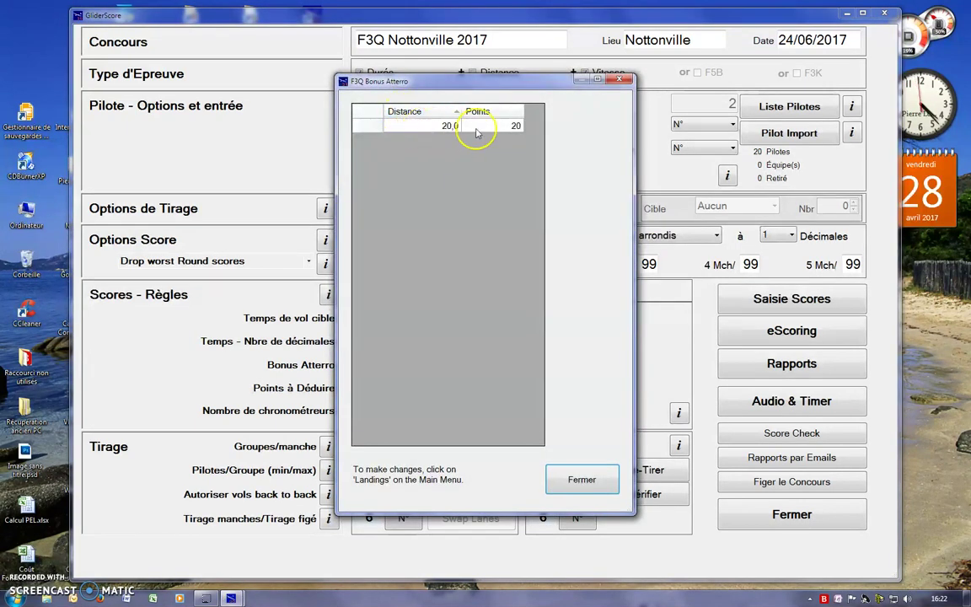
pyautogui.click(579, 477)
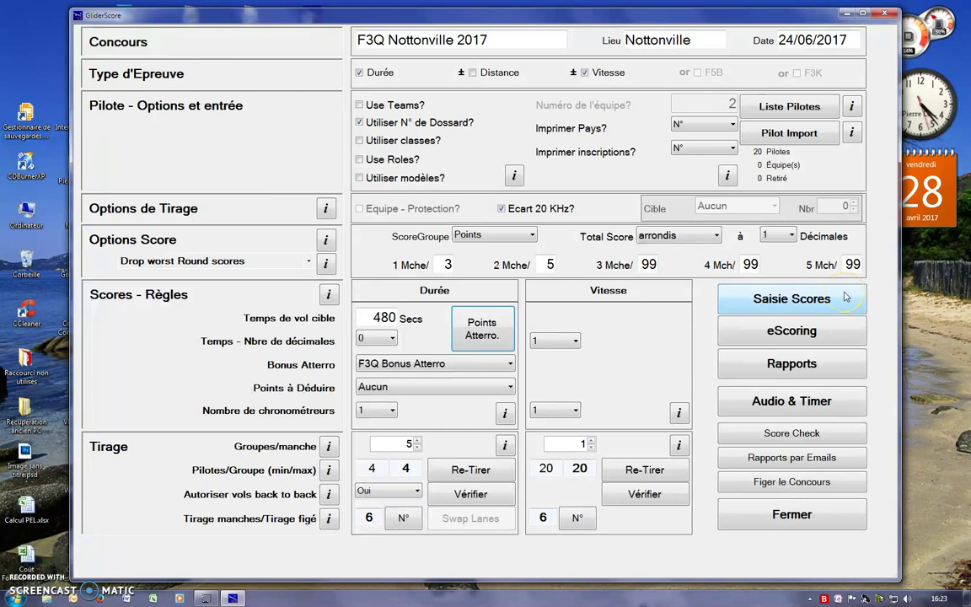
# Step: Open score entry, view the Vitesse task's pilot list, and return to the Durée task
pyautogui.click(792, 299)
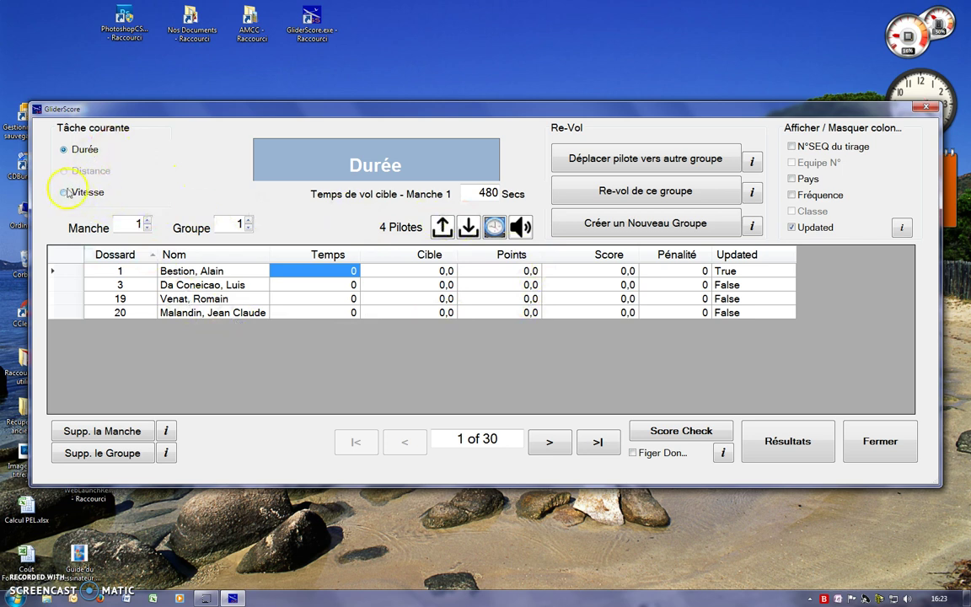
pyautogui.click(65, 193)
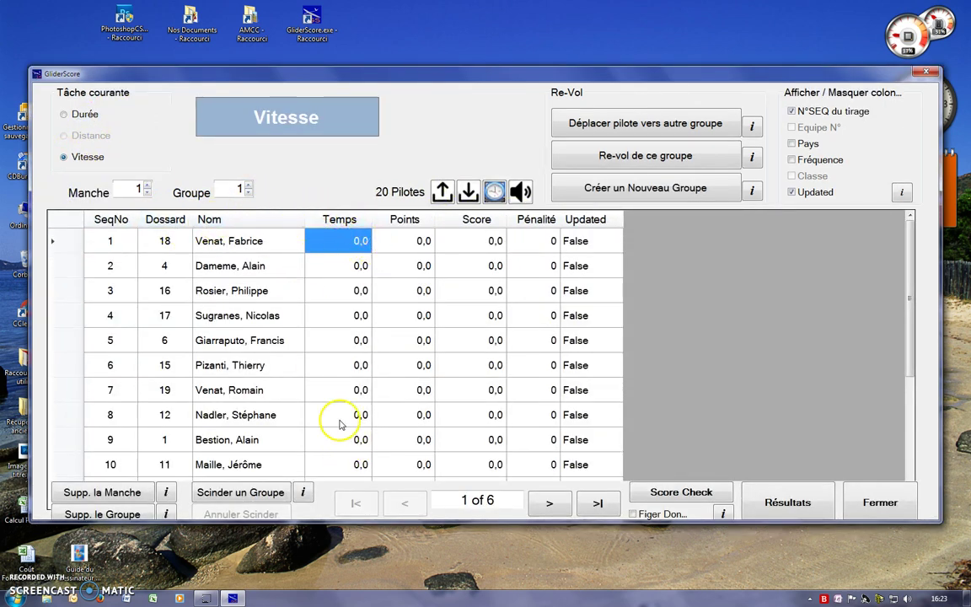
pyautogui.click(64, 115)
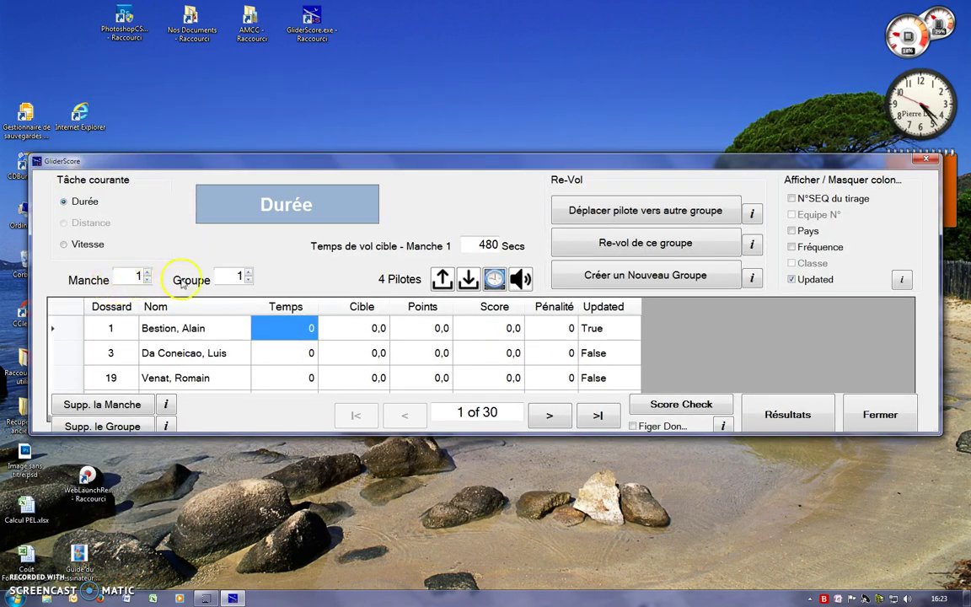
# Step: Look through groups 1 to 5 of Durée round 1 and return to group 1
pyautogui.click(249, 283)
pyautogui.click(249, 273)
pyautogui.click(248, 272)
pyautogui.click(248, 272)
pyautogui.click(249, 272)
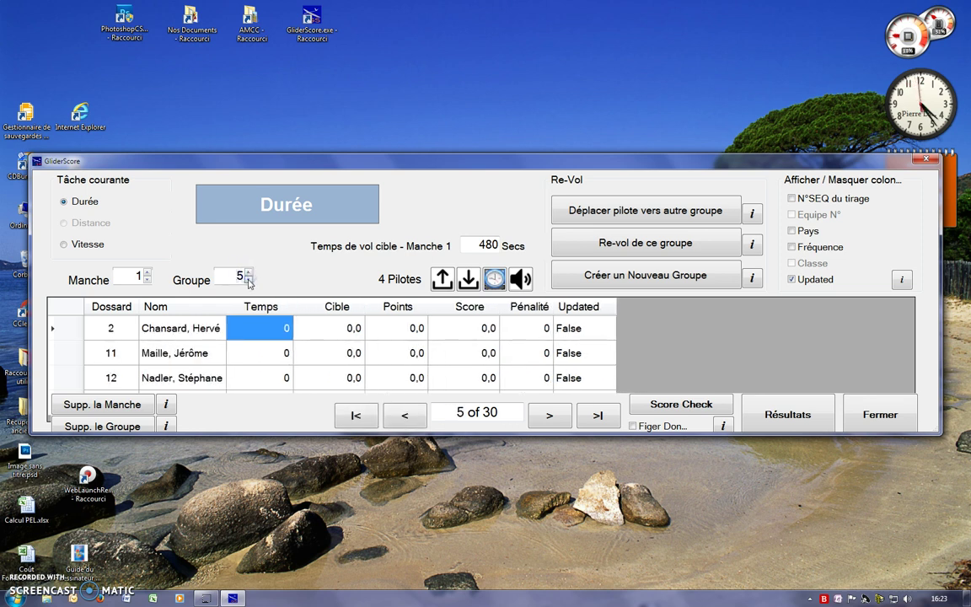
pyautogui.click(248, 280)
pyautogui.click(249, 280)
pyautogui.click(249, 280)
pyautogui.click(248, 280)
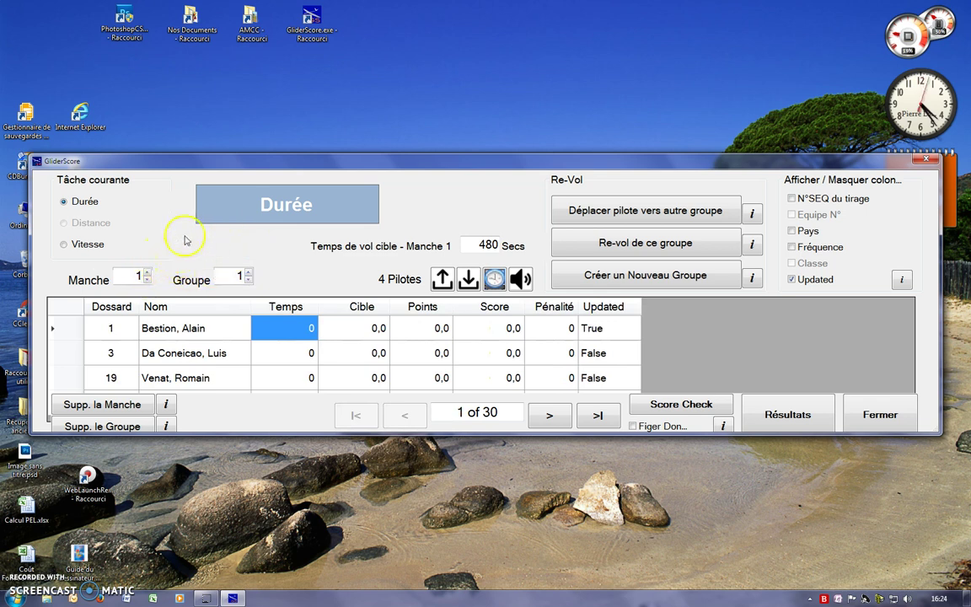
# Step: Look through the Durée rounds up to Manche 6 and return to round 1, group 1
pyautogui.click(148, 273)
pyautogui.click(148, 273)
pyautogui.click(147, 273)
pyautogui.click(148, 273)
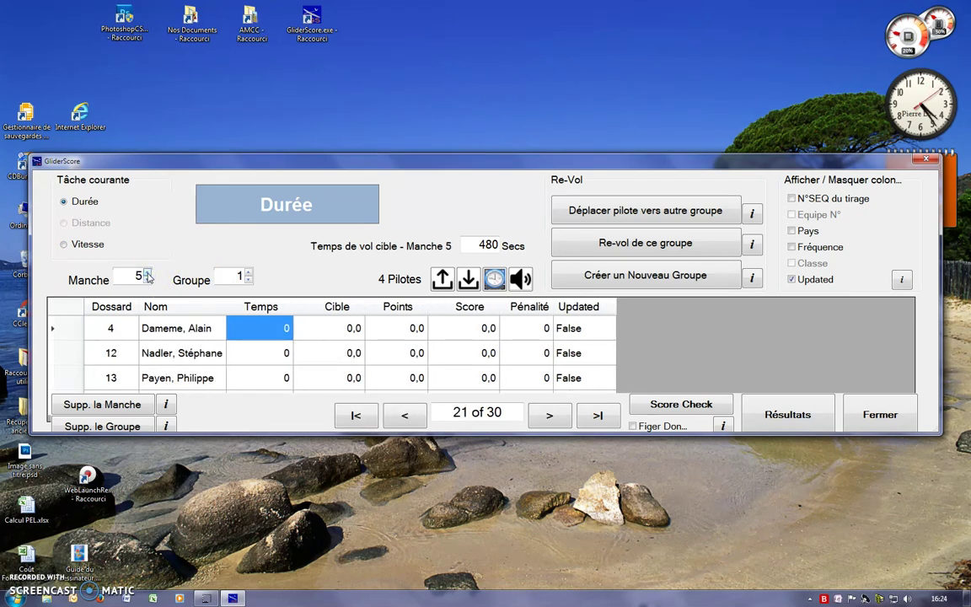
pyautogui.click(147, 273)
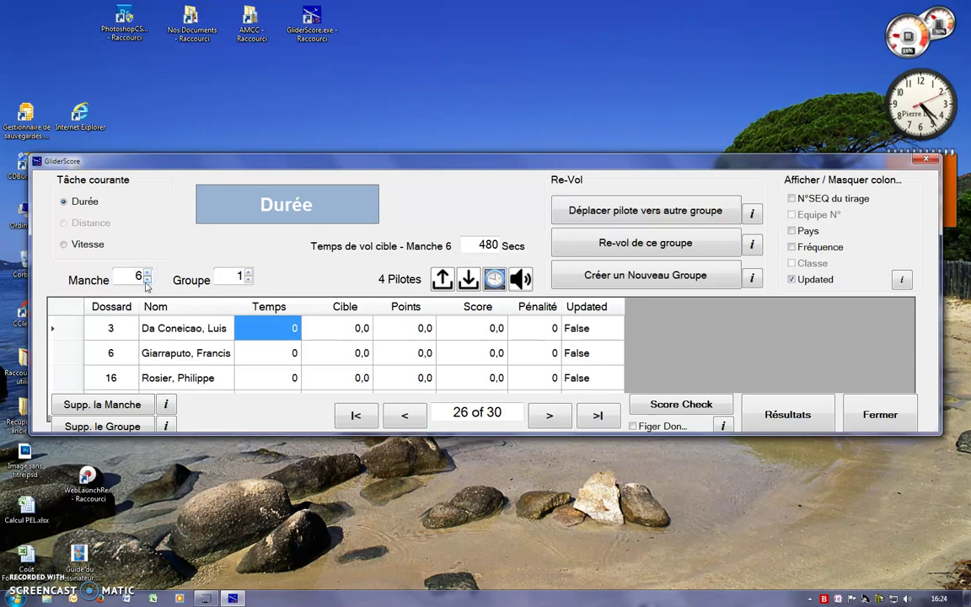
pyautogui.click(146, 280)
pyautogui.click(146, 280)
pyautogui.click(146, 279)
pyautogui.click(146, 280)
pyautogui.click(147, 280)
pyautogui.click(147, 280)
pyautogui.click(147, 280)
pyautogui.click(147, 280)
pyautogui.click(147, 280)
pyautogui.click(147, 281)
pyautogui.click(248, 282)
# Step: Enter a flight time of 8:00 for the pilot with Dossard 1 in Durée round 1, group 1
pyautogui.click(305, 328)
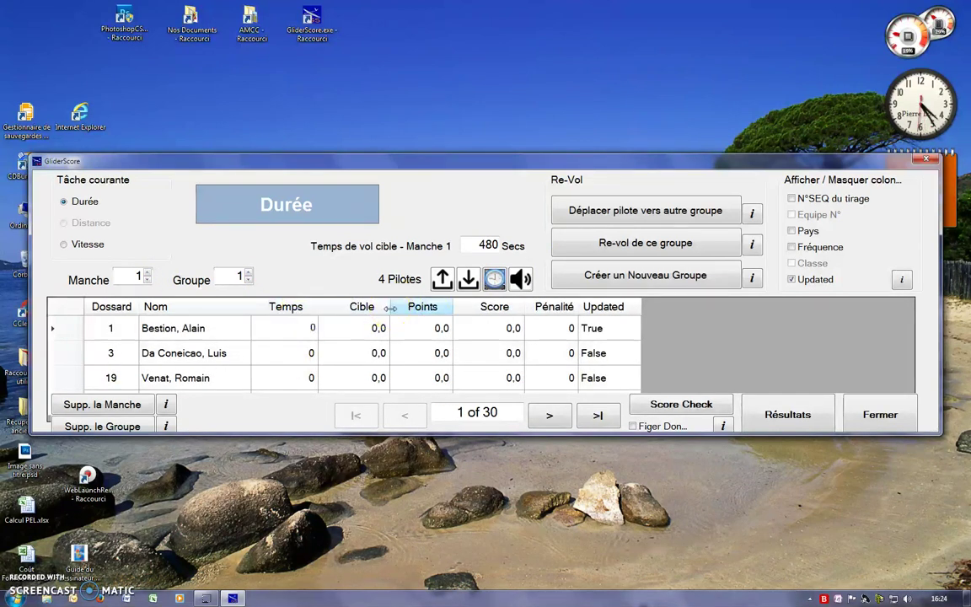
pyautogui.write('800')
pyautogui.press('Return')
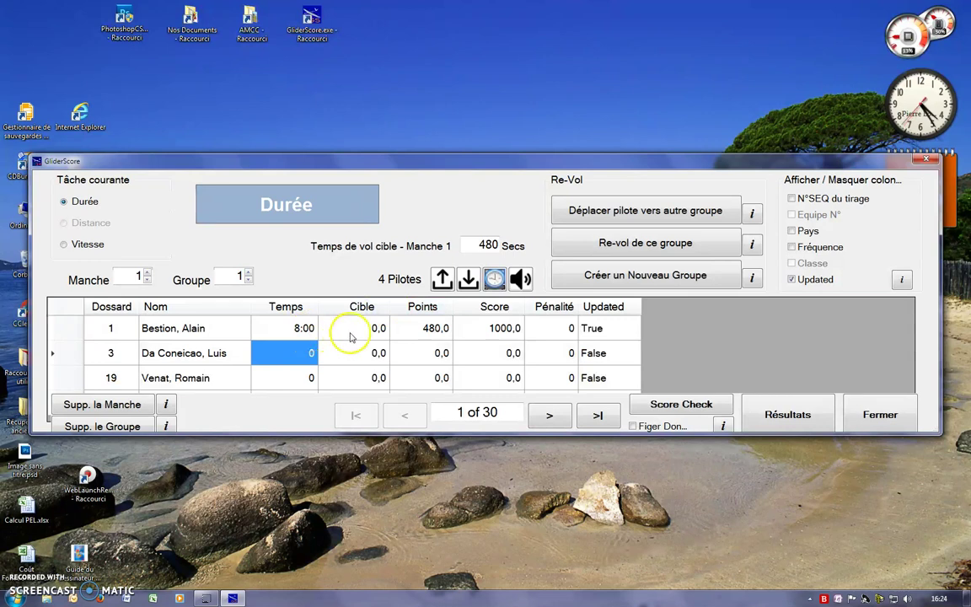
# Step: Try a Cible landing distance of 10 for Dossard 1, and replace it with 20
pyautogui.click(366, 328)
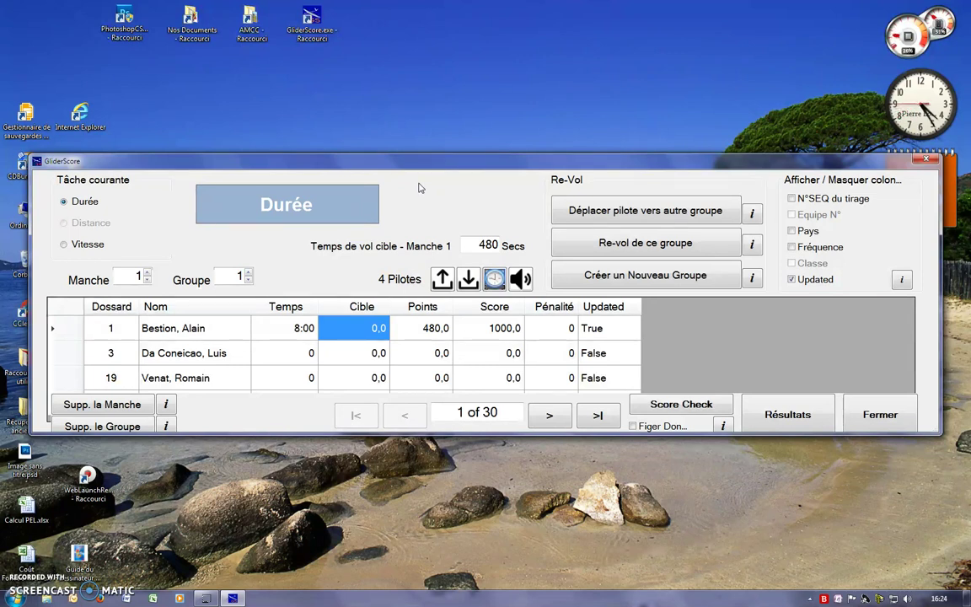
pyautogui.write('10')
pyautogui.press('Return')
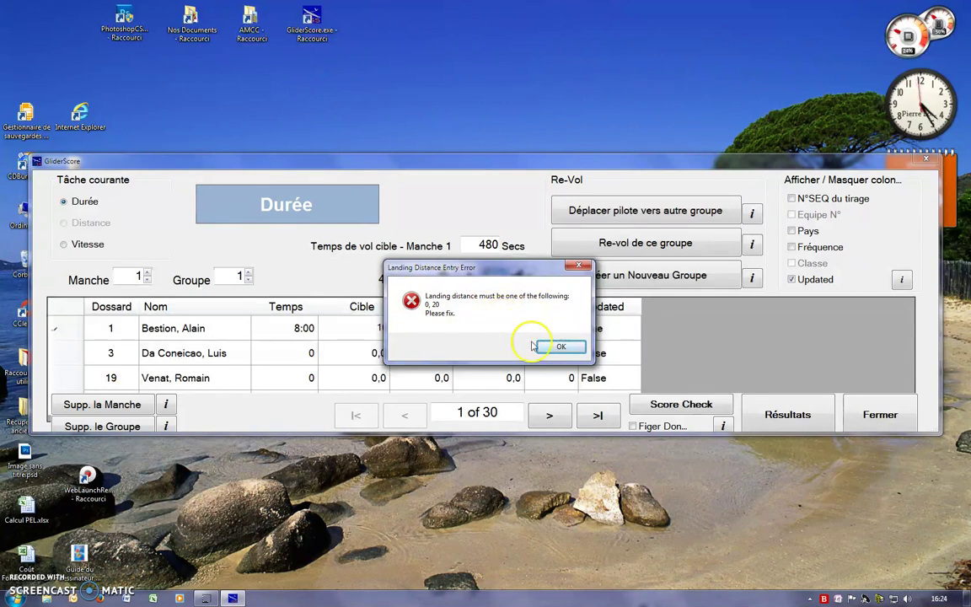
pyautogui.click(562, 347)
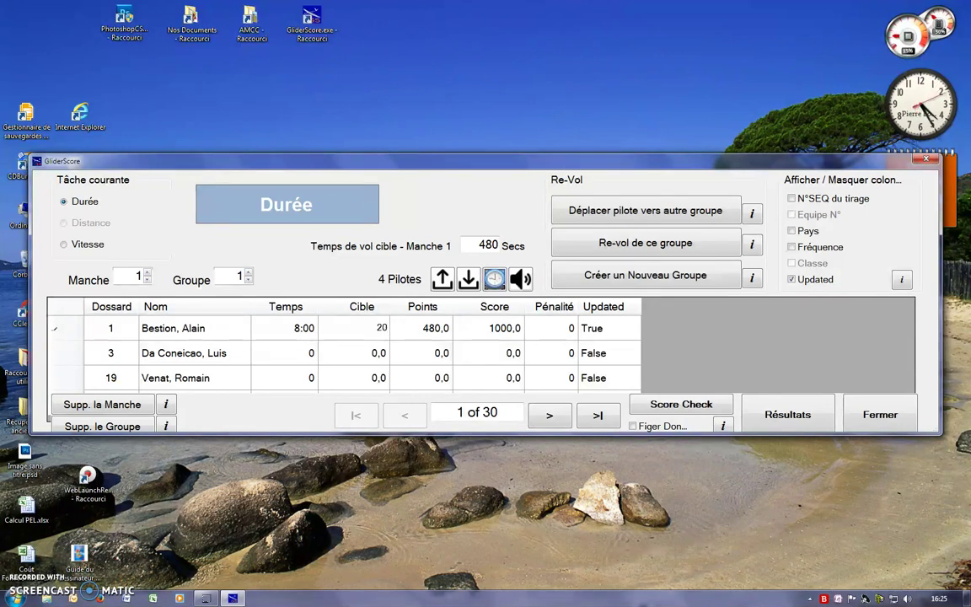
pyautogui.press('Return')
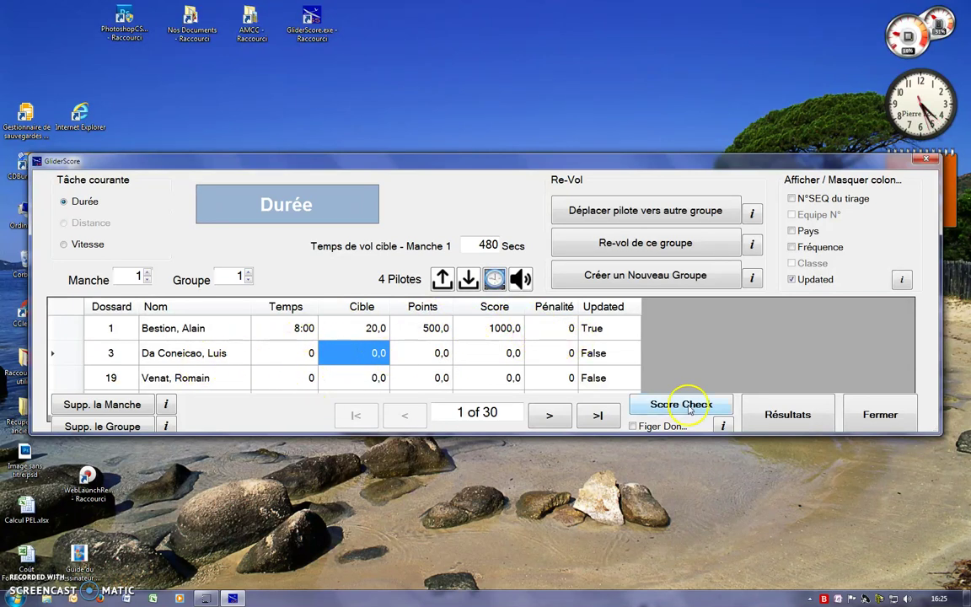
# Step: Enter a flight time of 7:58 and a Cible landing distance of 20 for Dossard 3
pyautogui.click(308, 353)
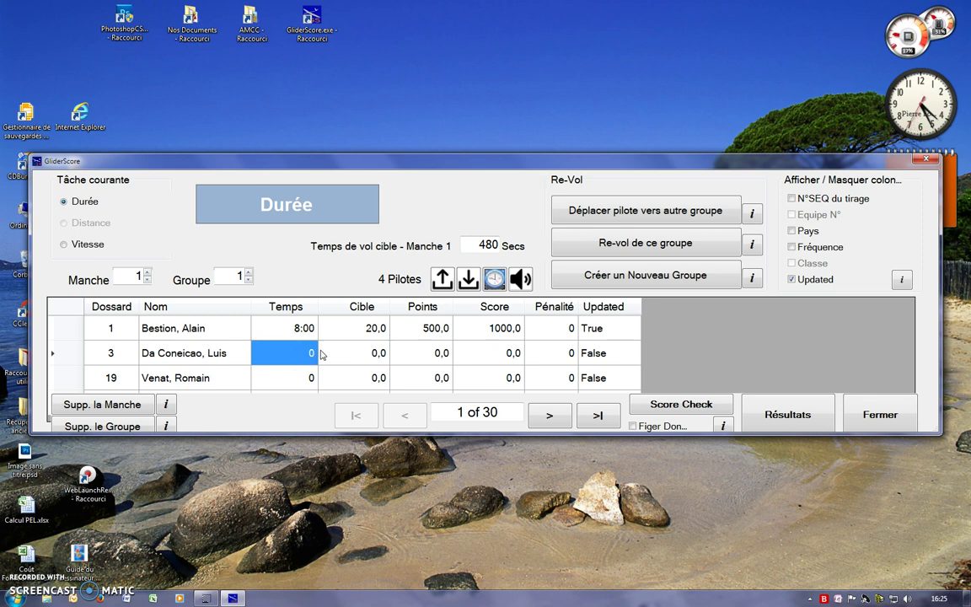
pyautogui.write('758')
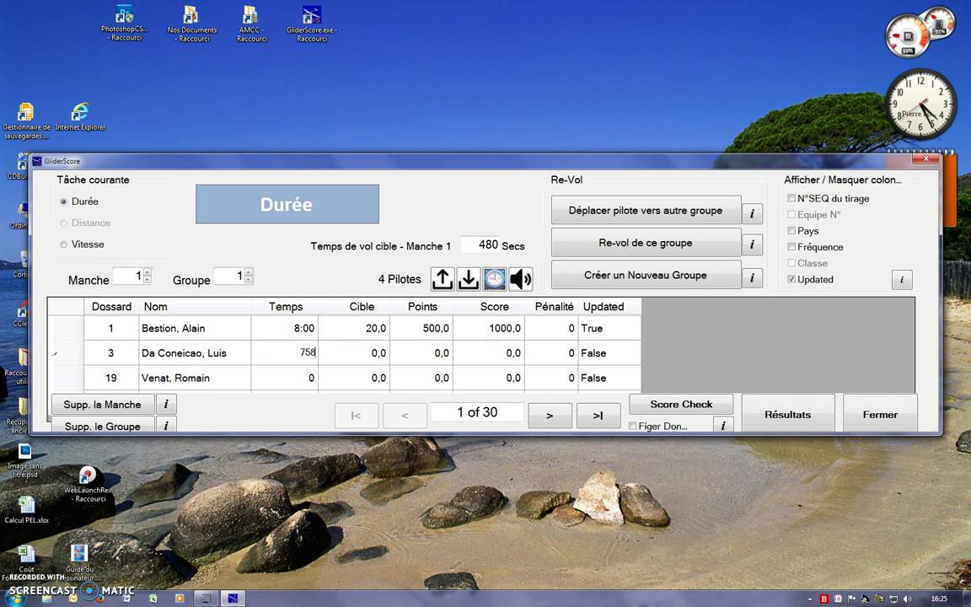
pyautogui.click(322, 354)
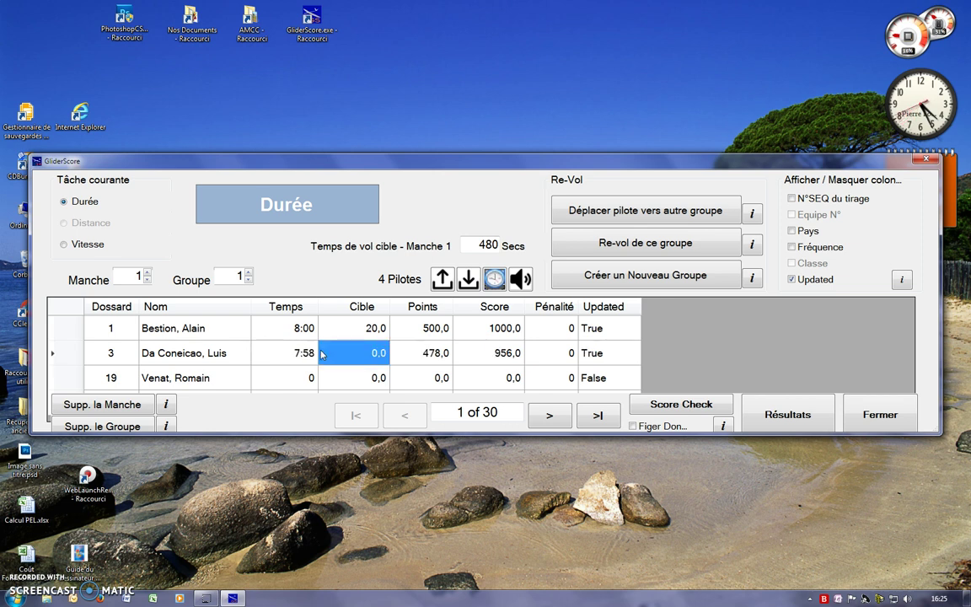
pyautogui.write('2')
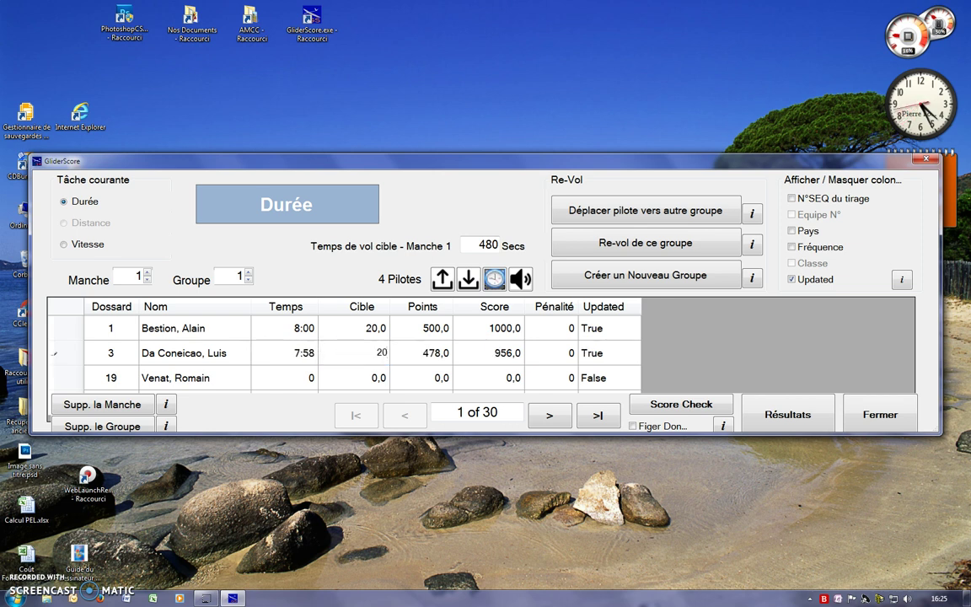
pyautogui.write('0')
pyautogui.press('Return')
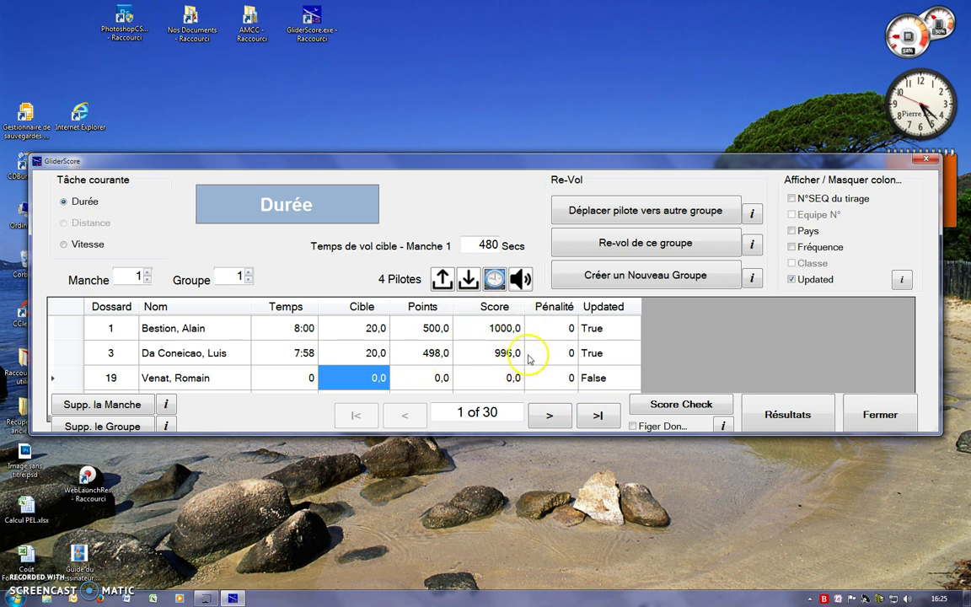
# Step: Enter a flight time of 5:00 for Dossard 19 in Durée round 1, group 1
pyautogui.click(291, 379)
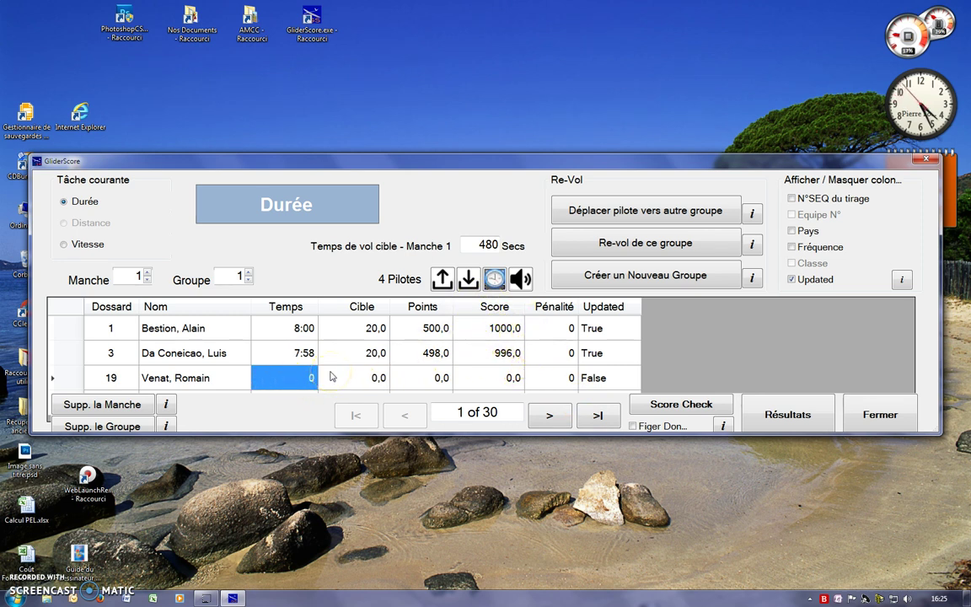
pyautogui.write('500')
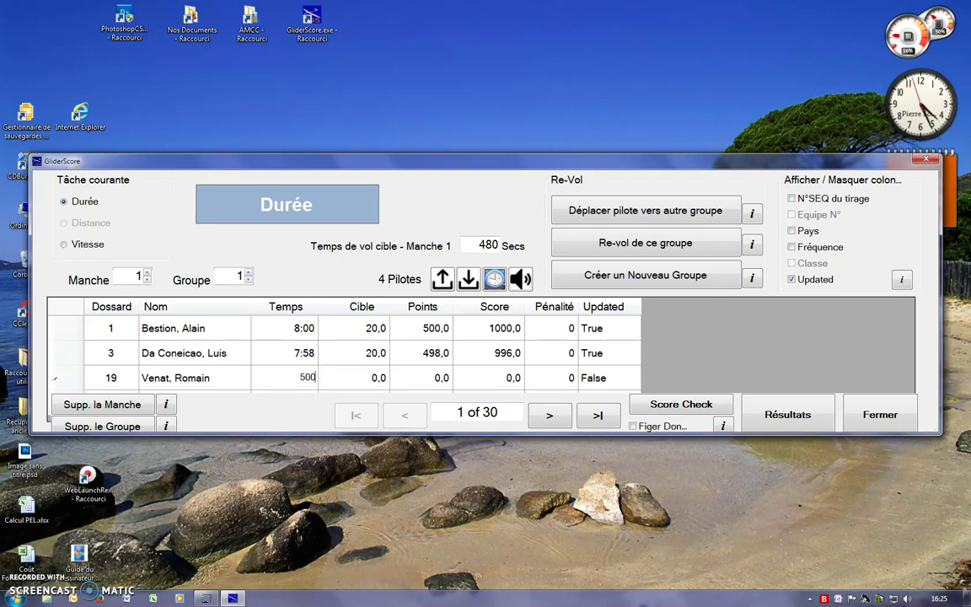
pyautogui.press('Return')
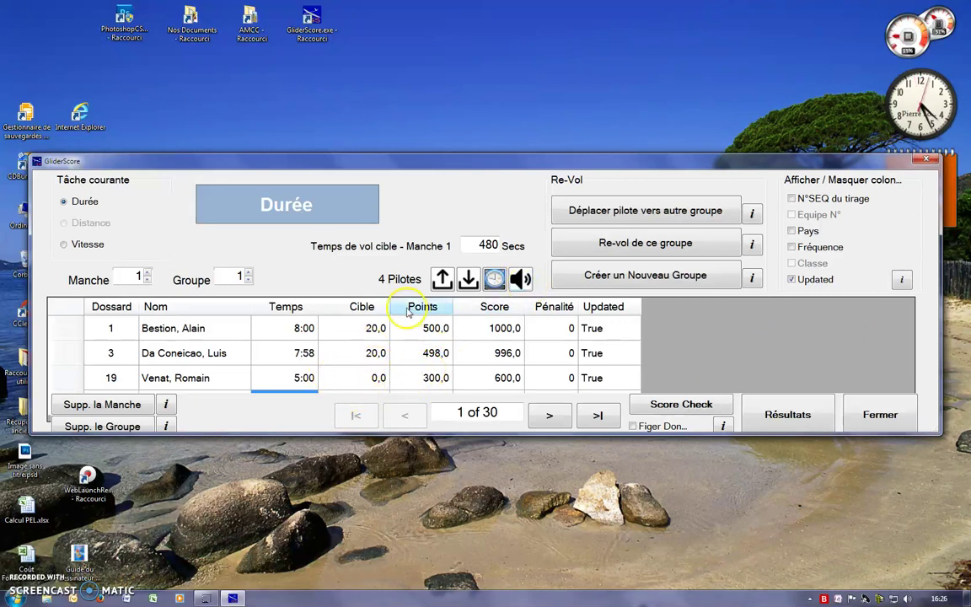
# Step: Look through groups 2 to 5 of Durée round 1
pyautogui.click(247, 273)
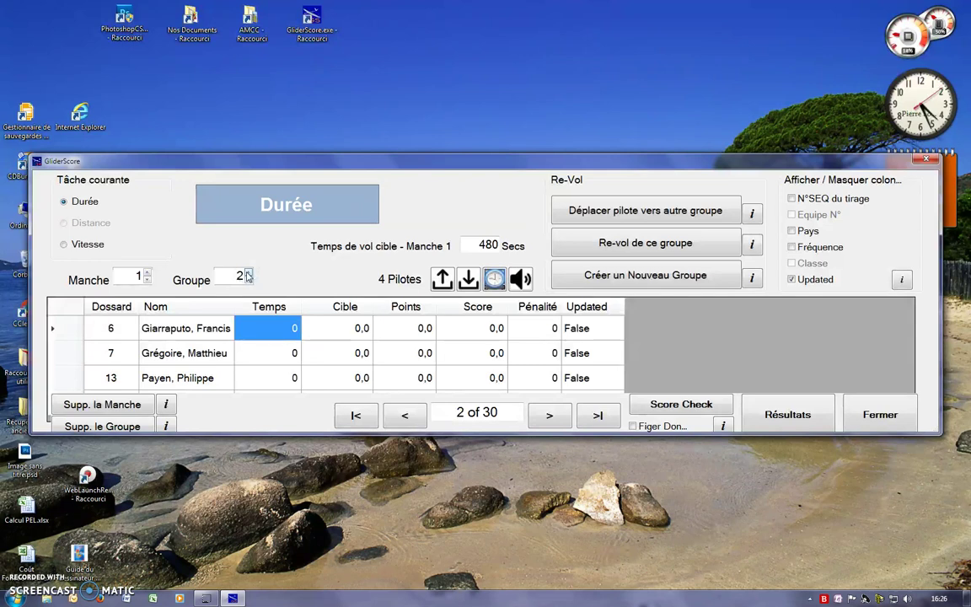
pyautogui.click(247, 273)
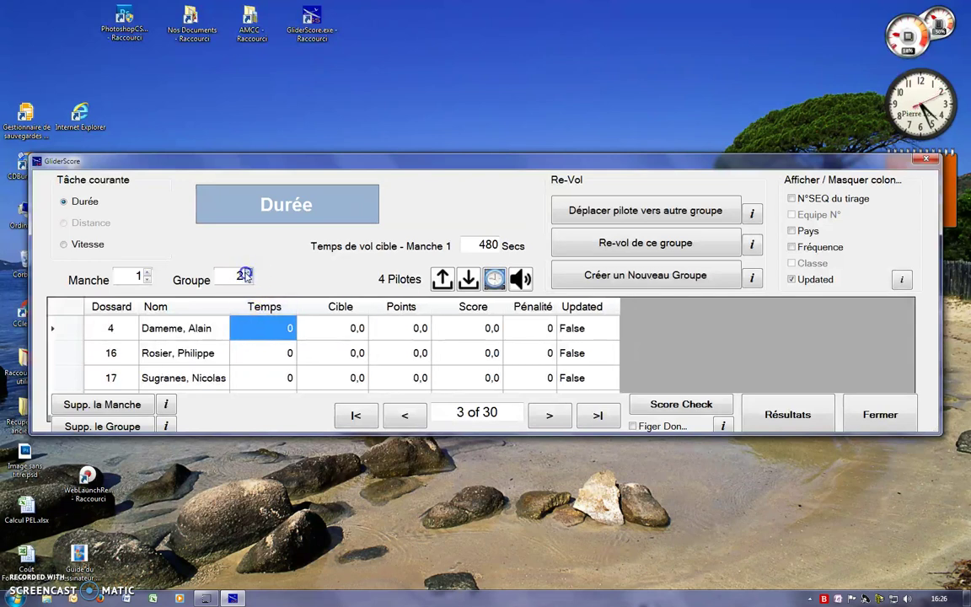
pyautogui.click(247, 272)
pyautogui.click(247, 272)
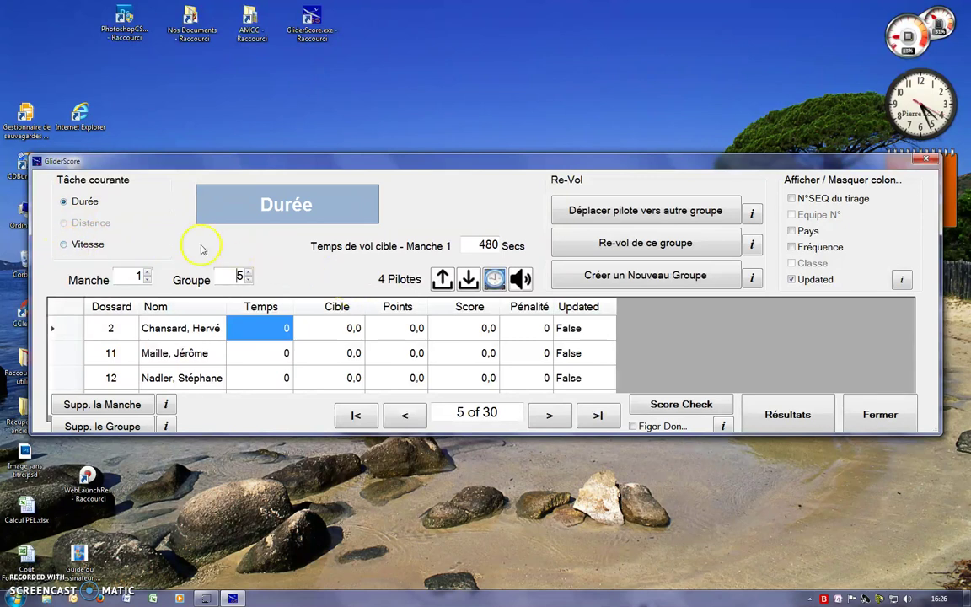
# Step: Switch to the Vitesse task and enter round 1 times of 32,1 for Dossard 18 and 30 for Dossard 4
pyautogui.click(64, 243)
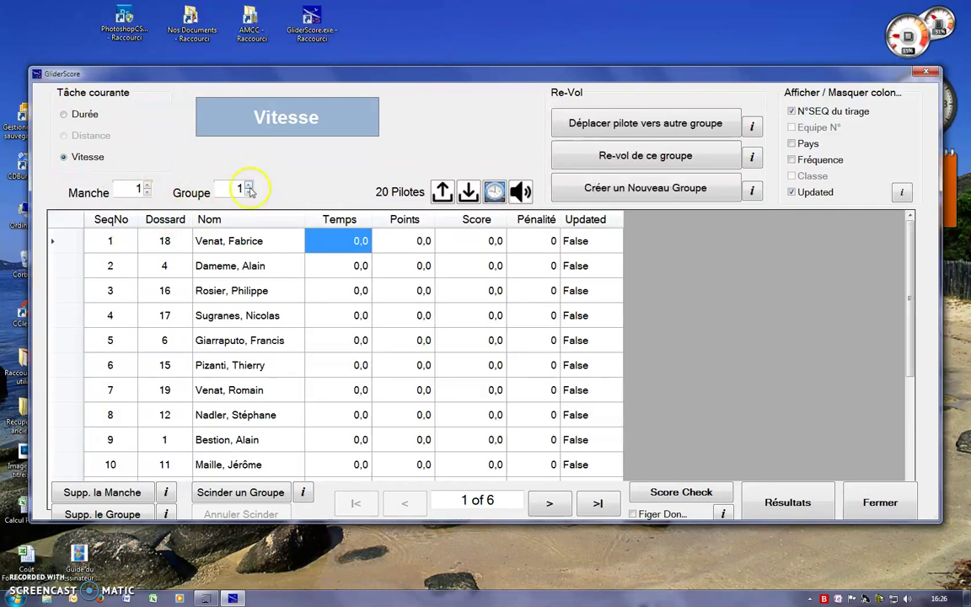
pyautogui.click(336, 240)
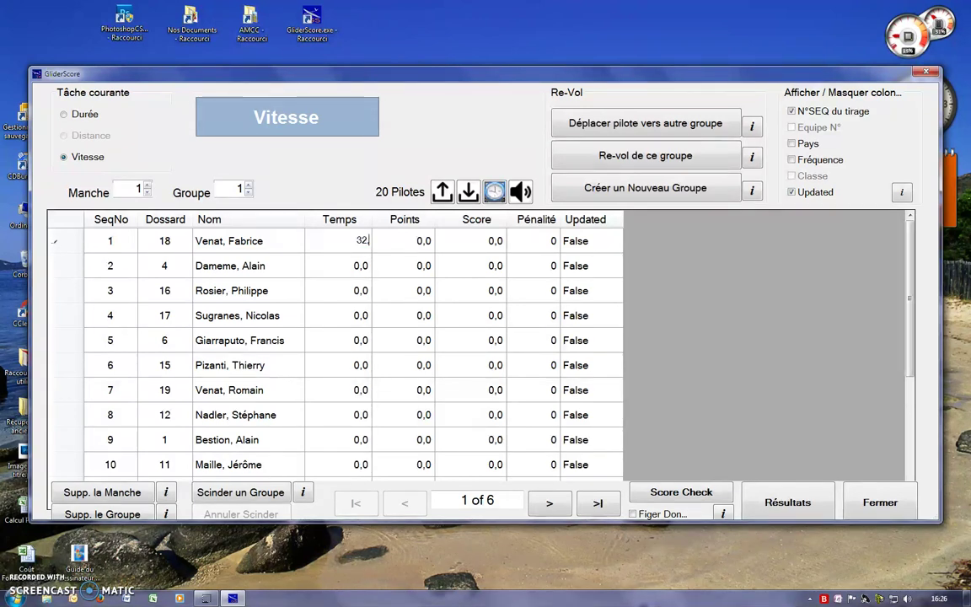
pyautogui.press('Return')
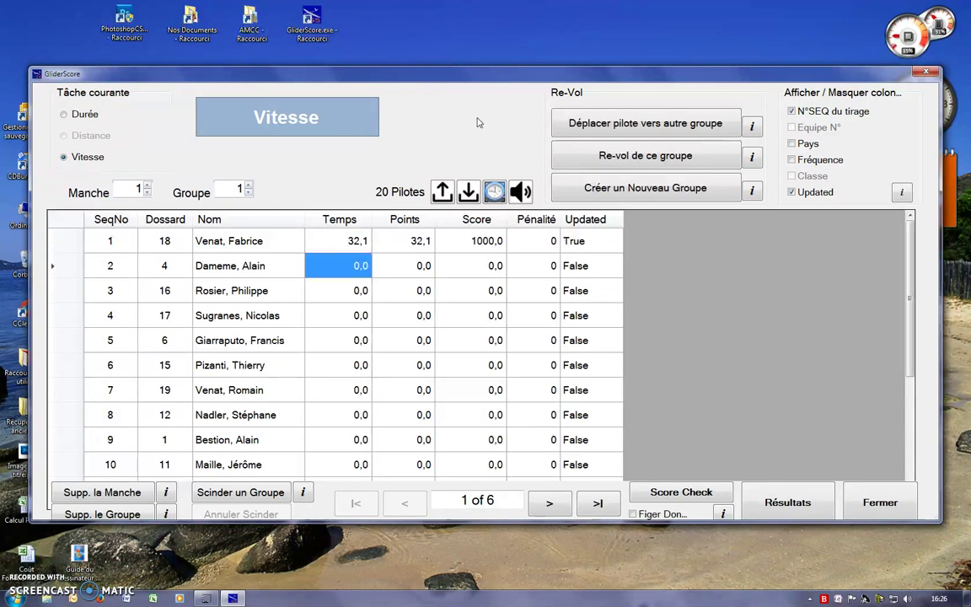
pyautogui.write('30')
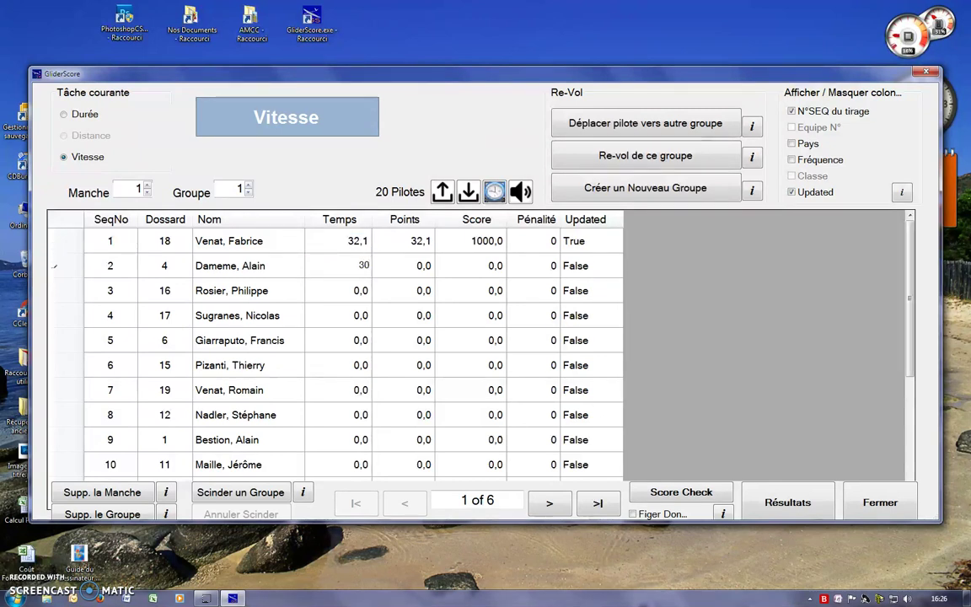
pyautogui.press('Return')
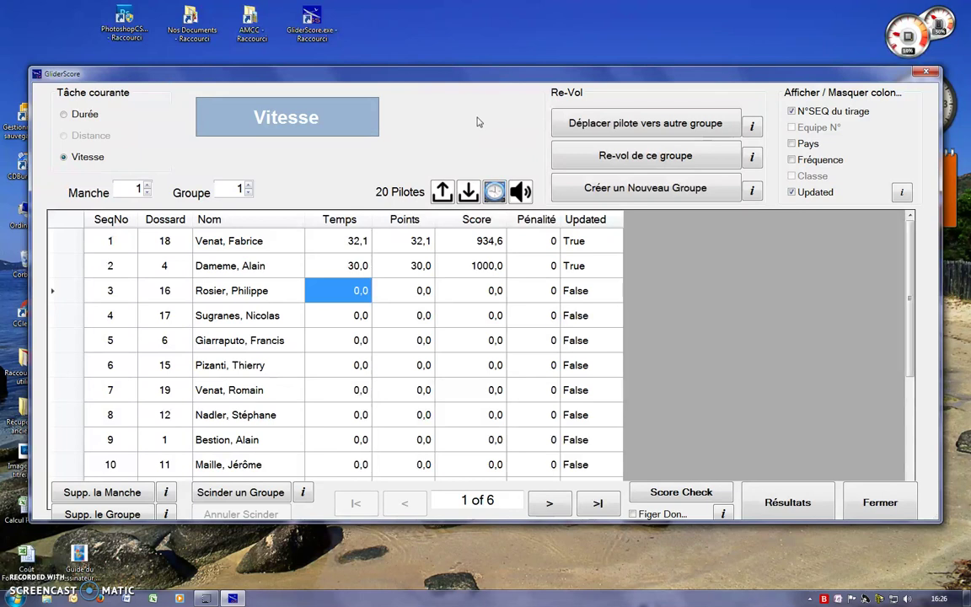
# Step: Enter Vitesse round 1 times of 45 for Dossard 16 and 33,5 for Dossard 17
pyautogui.write('4')
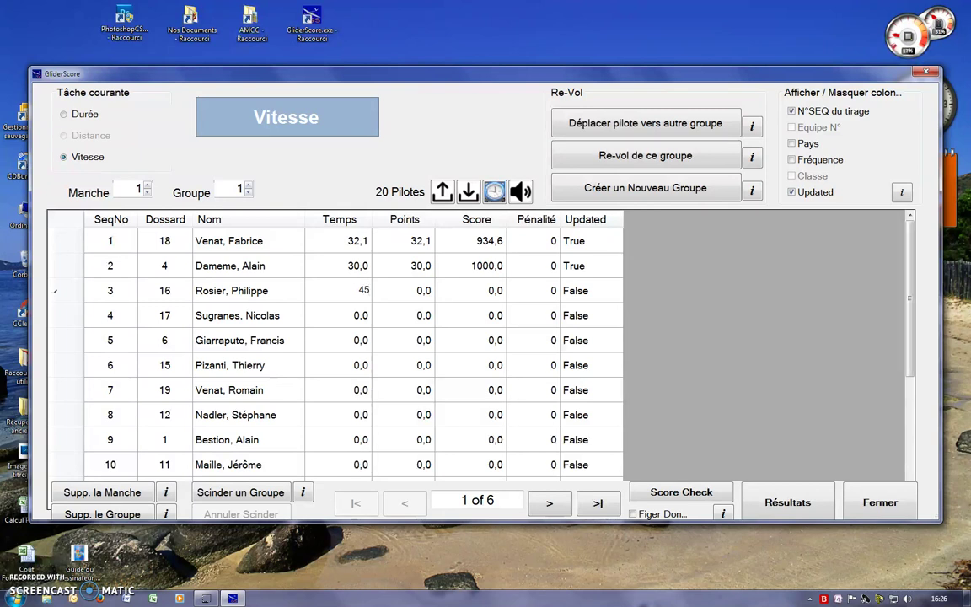
pyautogui.write('5')
pyautogui.press('Return')
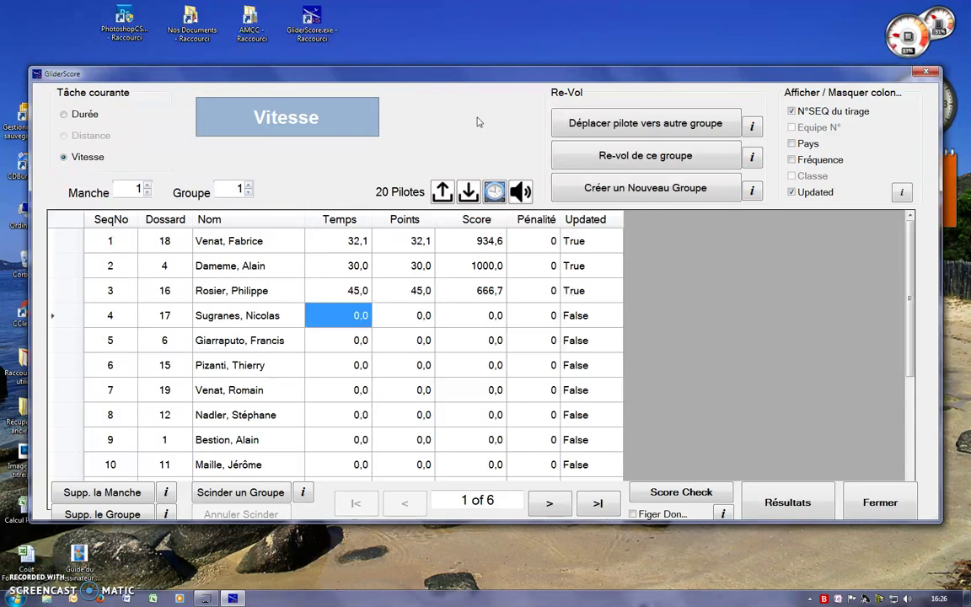
pyautogui.write('33')
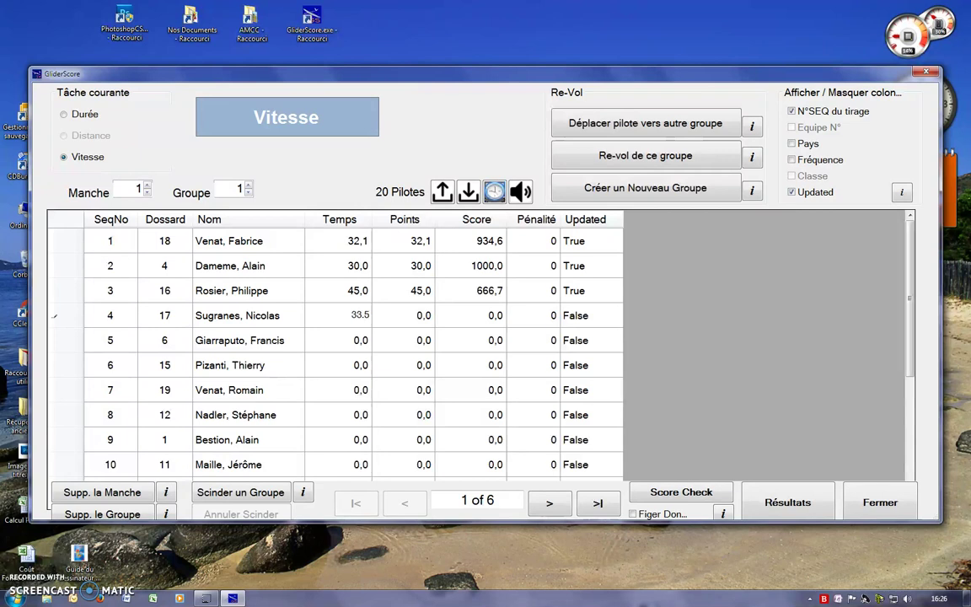
pyautogui.write('.5')
pyautogui.press('Return')
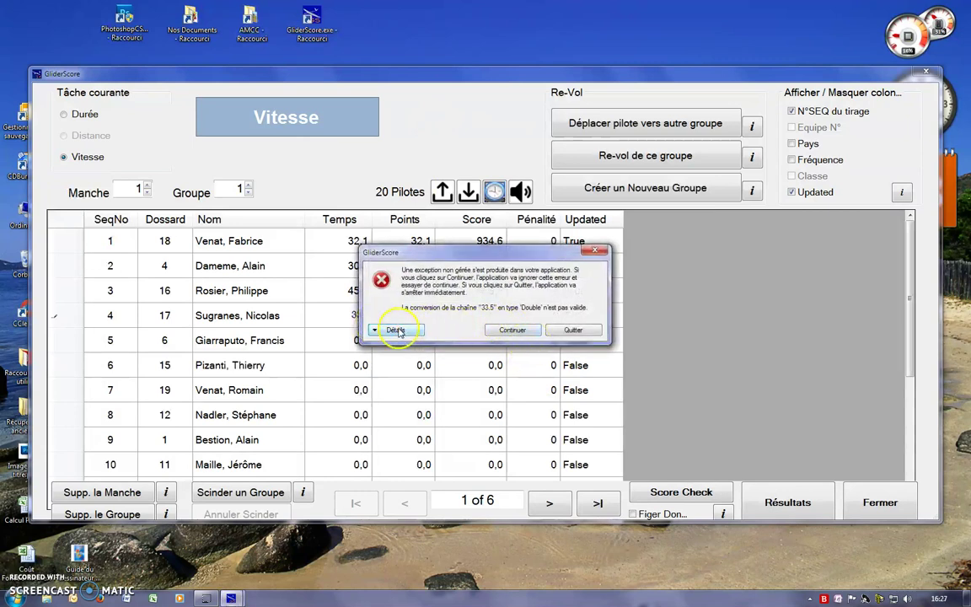
pyautogui.click(513, 329)
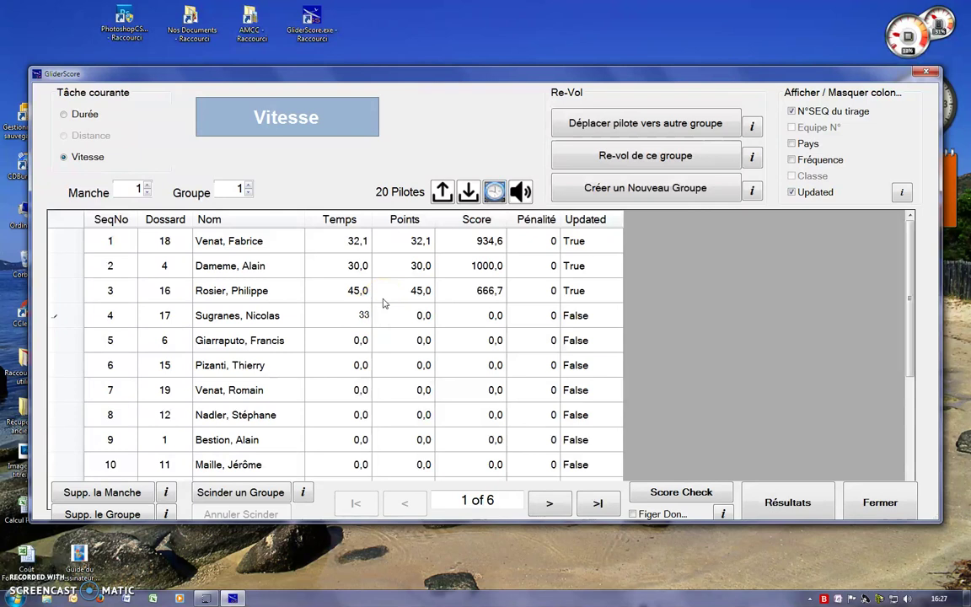
pyautogui.write('5')
pyautogui.press('Return')
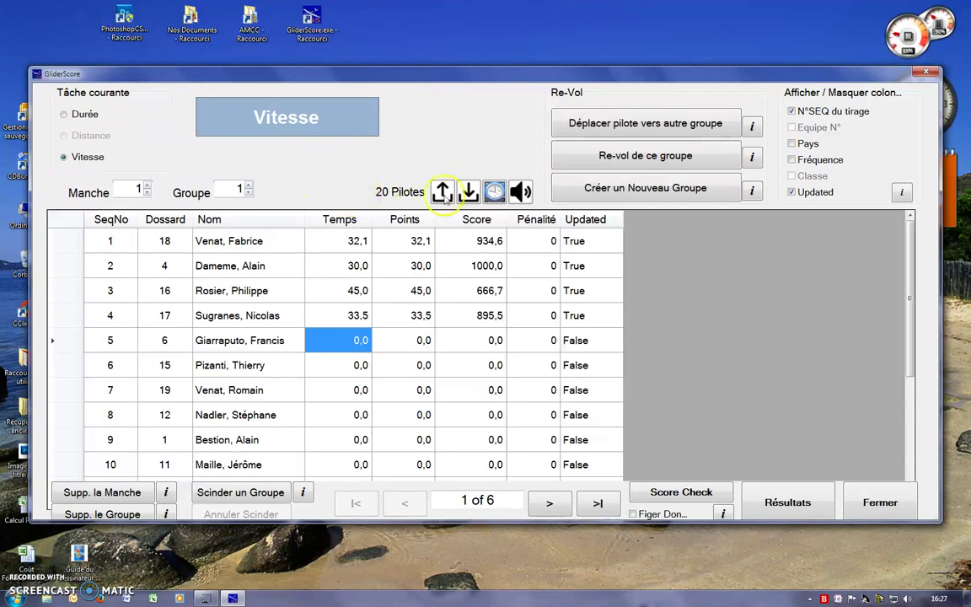
# Step: Switch to the Durée task and look through its groups from round 1, group 1 to round 3, group 2
pyautogui.click(64, 115)
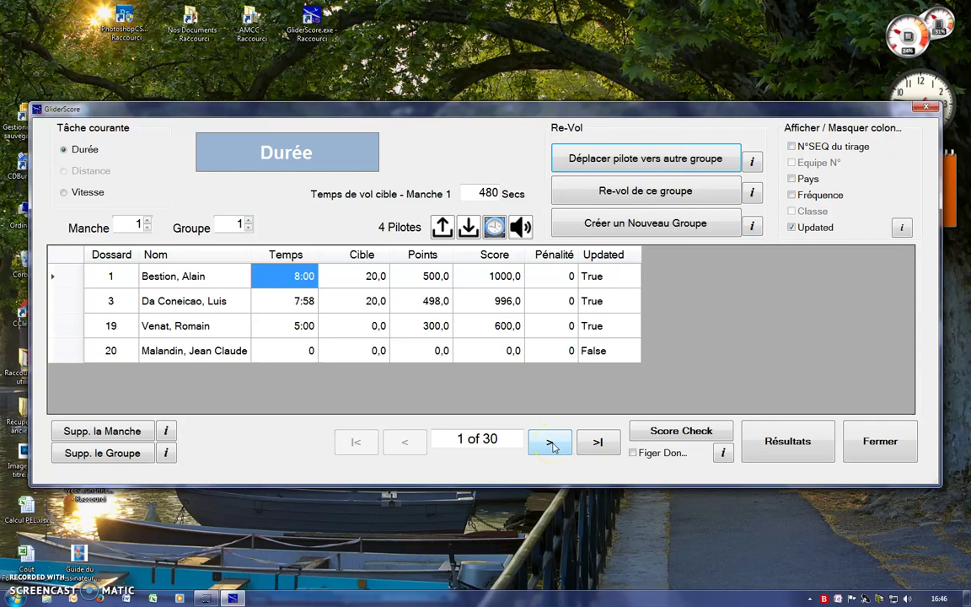
pyautogui.click(551, 443)
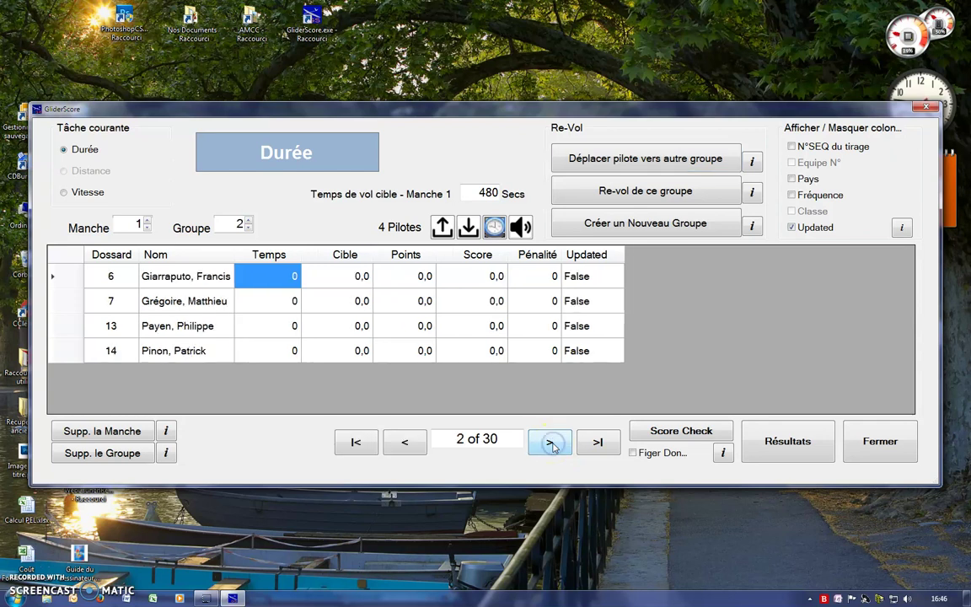
pyautogui.click(551, 444)
pyautogui.click(552, 444)
pyautogui.click(552, 444)
pyautogui.click(552, 444)
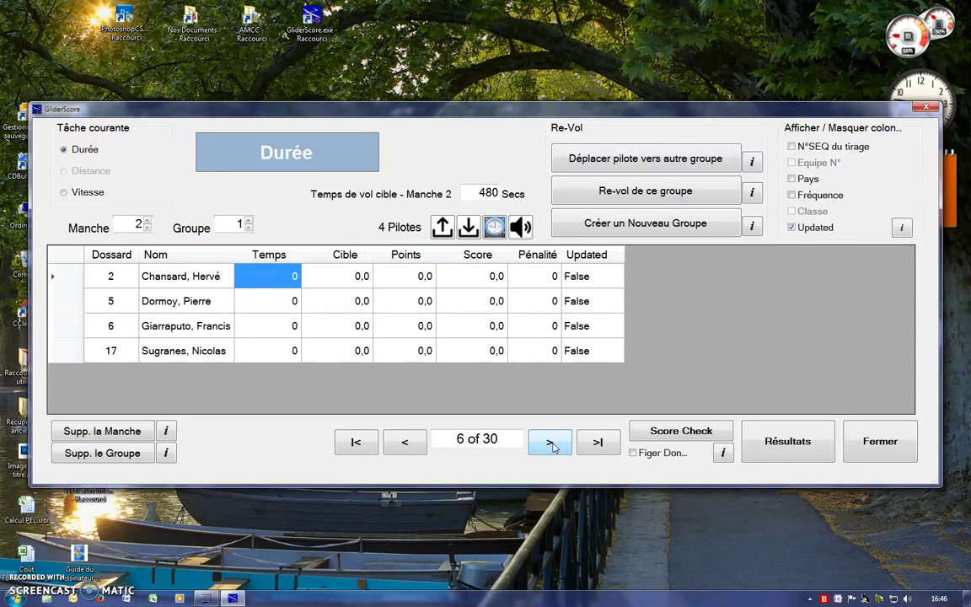
pyautogui.click(552, 444)
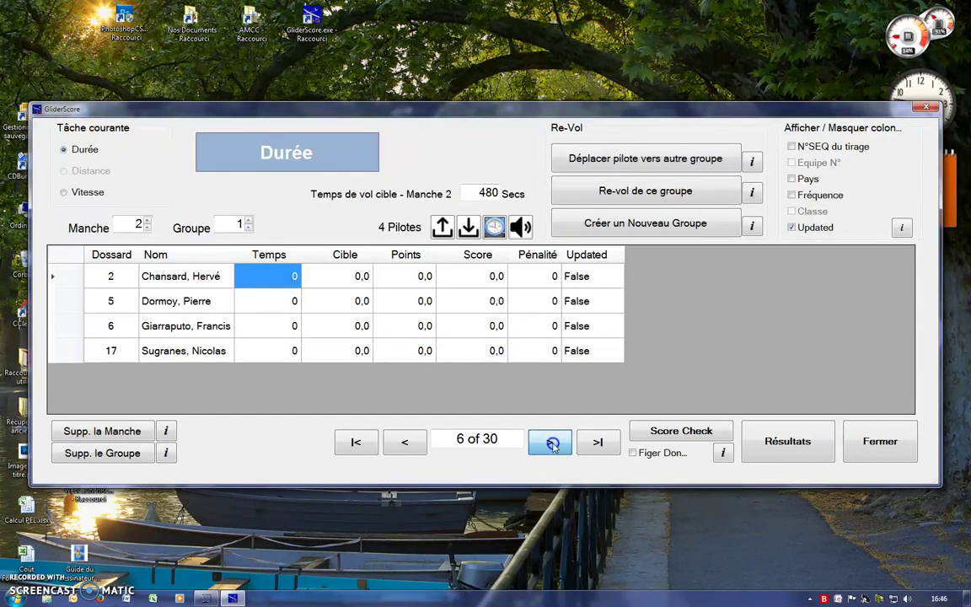
pyautogui.click(552, 444)
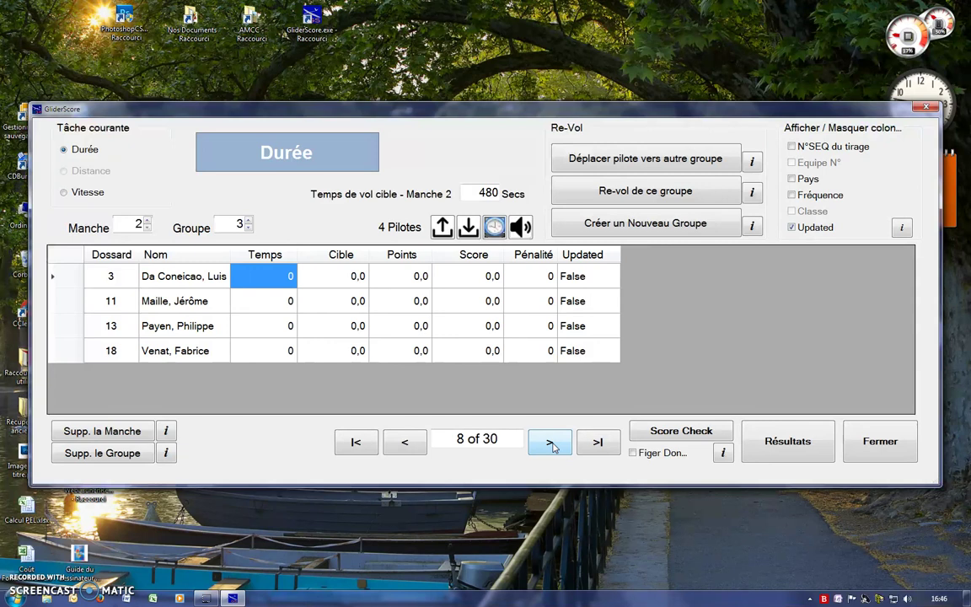
pyautogui.click(552, 444)
pyautogui.click(551, 444)
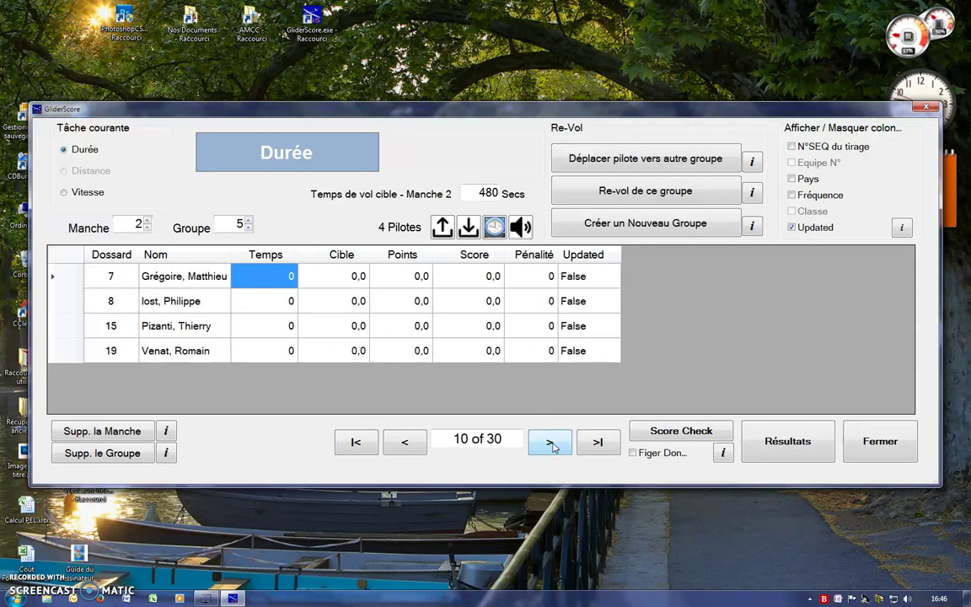
pyautogui.click(552, 444)
pyautogui.click(552, 444)
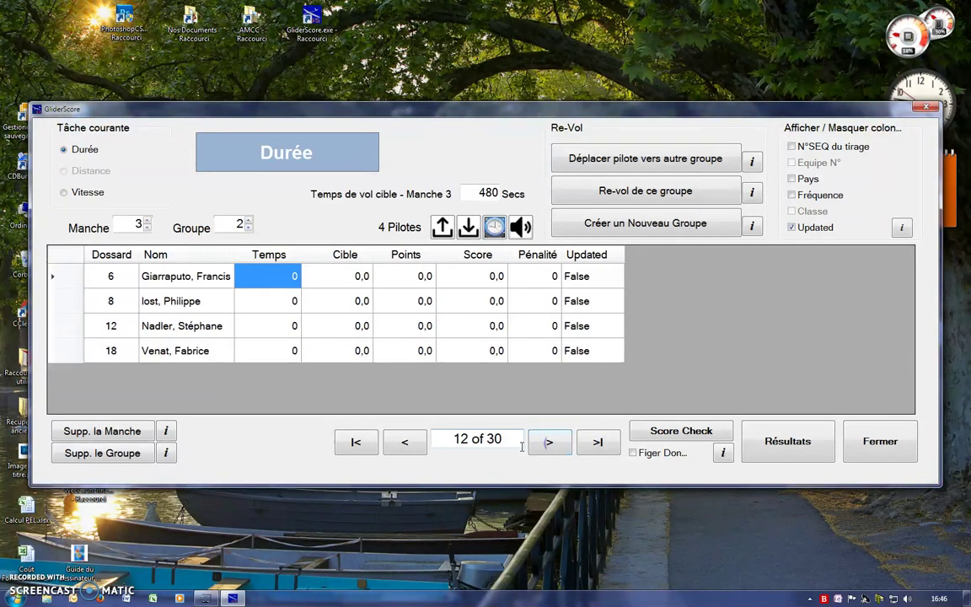
# Step: Go back through the Durée groups to round 1, group 5, and check the last and first groups of the draw
pyautogui.click(401, 444)
pyautogui.click(401, 444)
pyautogui.click(401, 444)
pyautogui.click(401, 444)
pyautogui.click(401, 444)
pyautogui.click(401, 444)
pyautogui.click(401, 444)
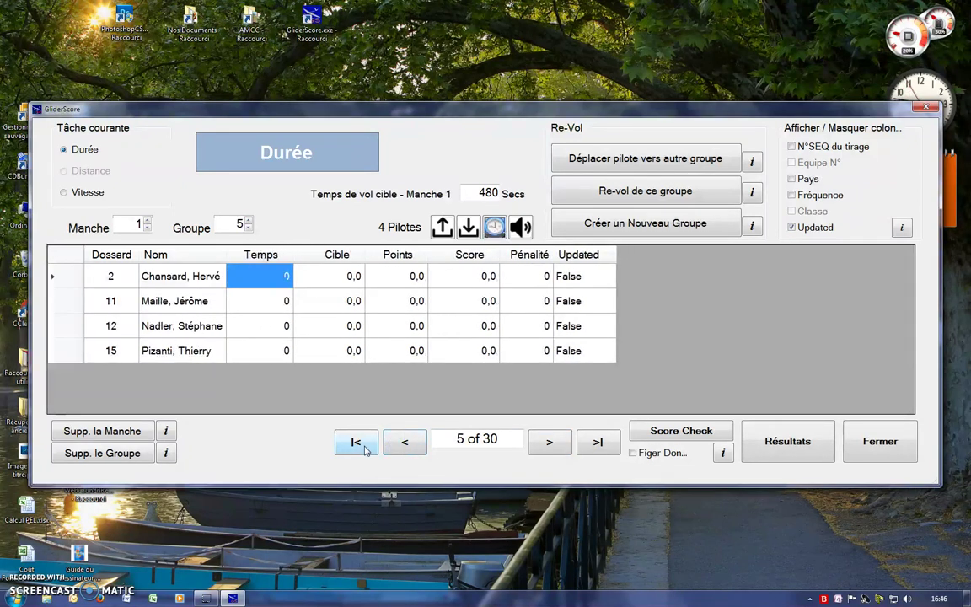
pyautogui.click(600, 443)
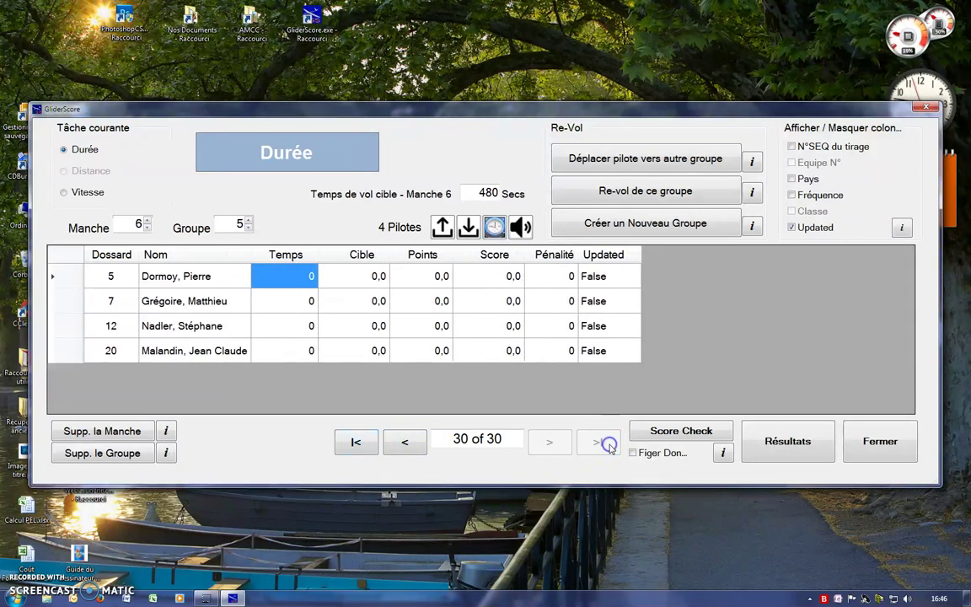
pyautogui.click(354, 441)
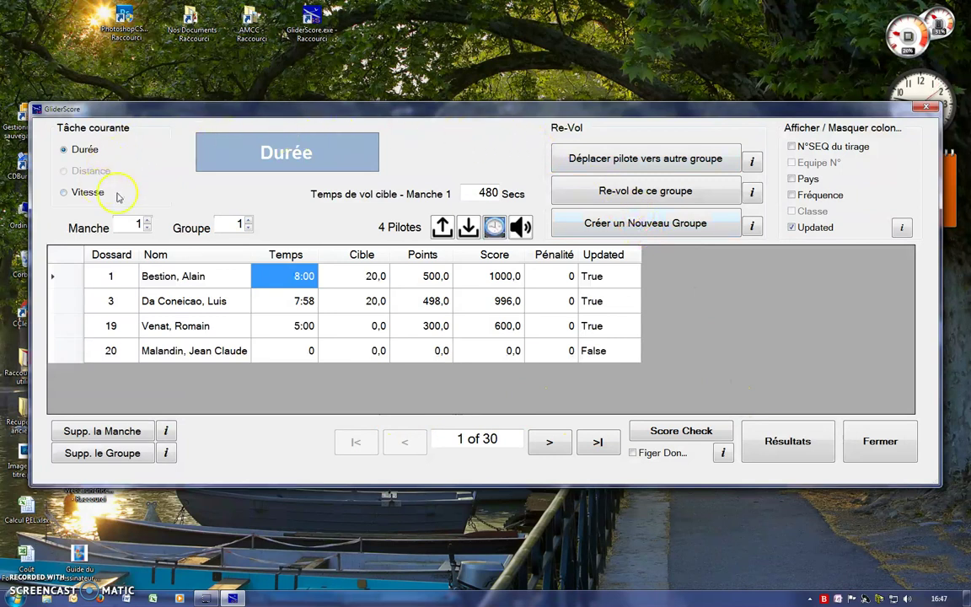
# Step: Review the Vitesse round 1 scores, return to the Durée task and close score entry
pyautogui.click(64, 193)
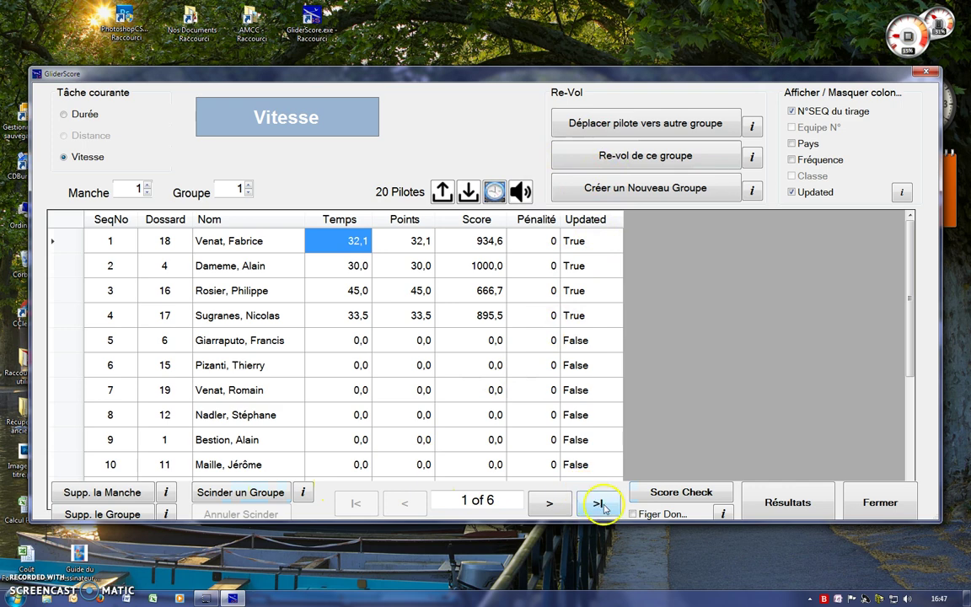
pyautogui.click(64, 114)
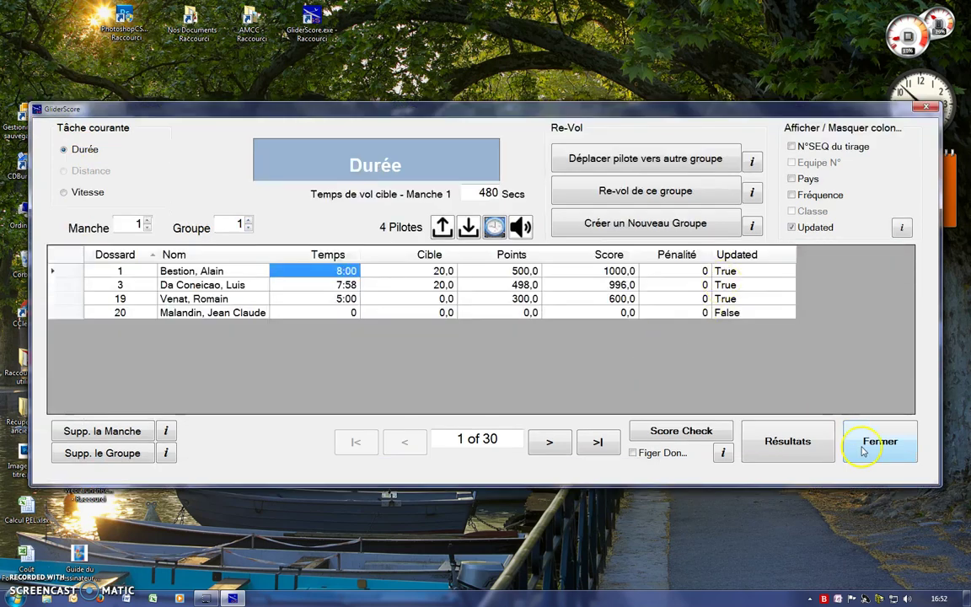
pyautogui.click(879, 441)
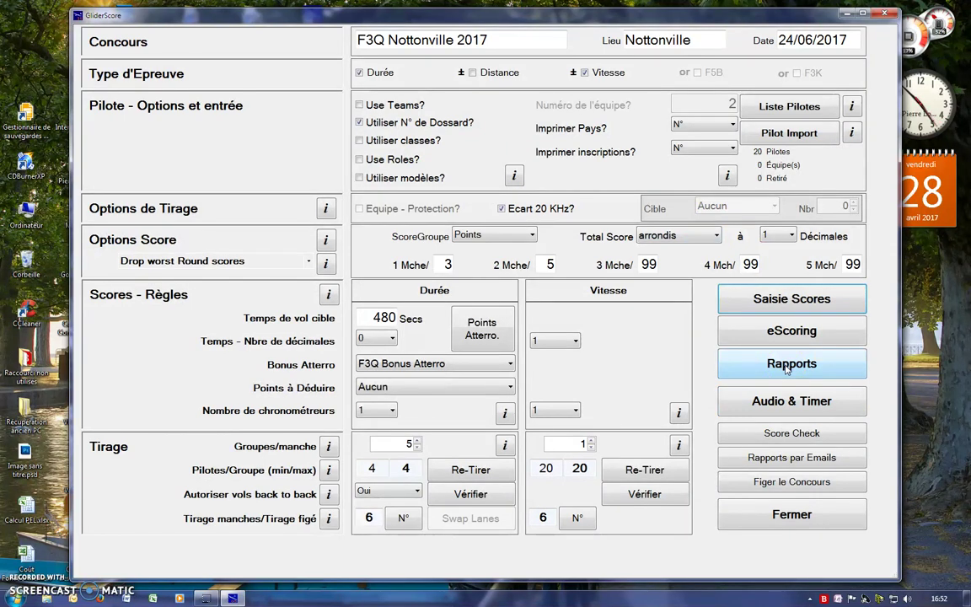
# Step: Preview the Résultats Globaux report for all pilots with the Pays, Registration and Percent columns included, and close the preview
pyautogui.click(792, 365)
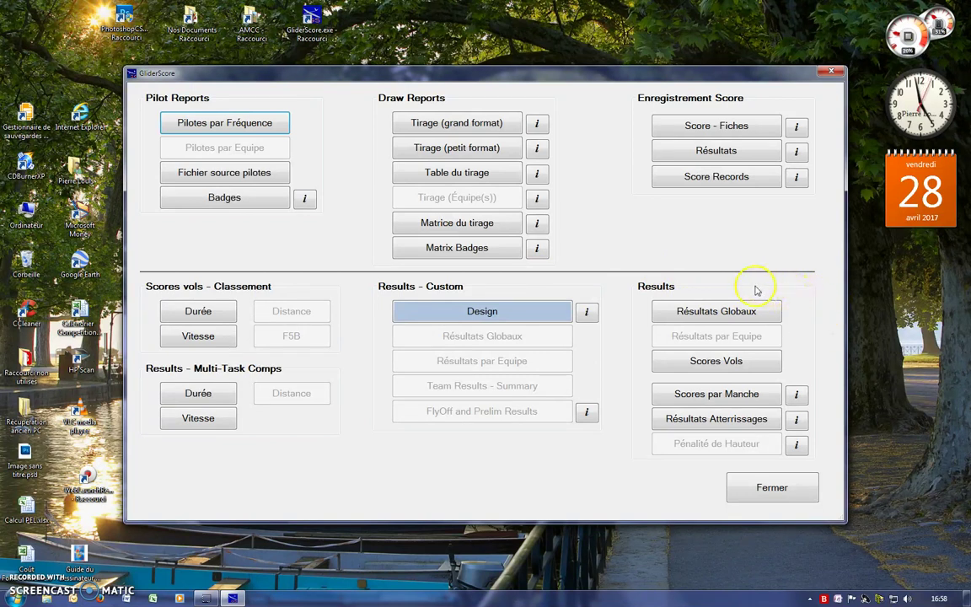
pyautogui.click(708, 313)
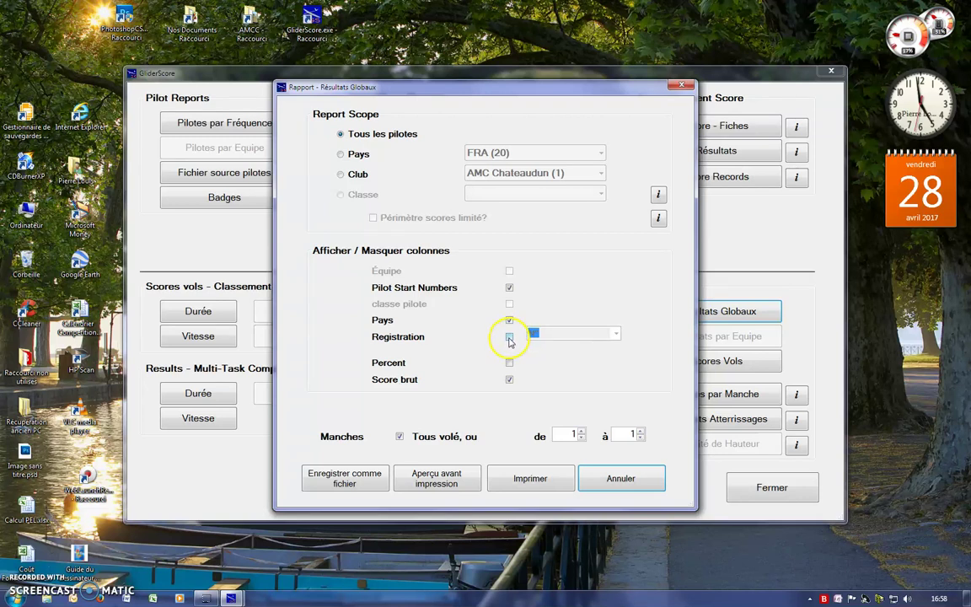
pyautogui.click(509, 338)
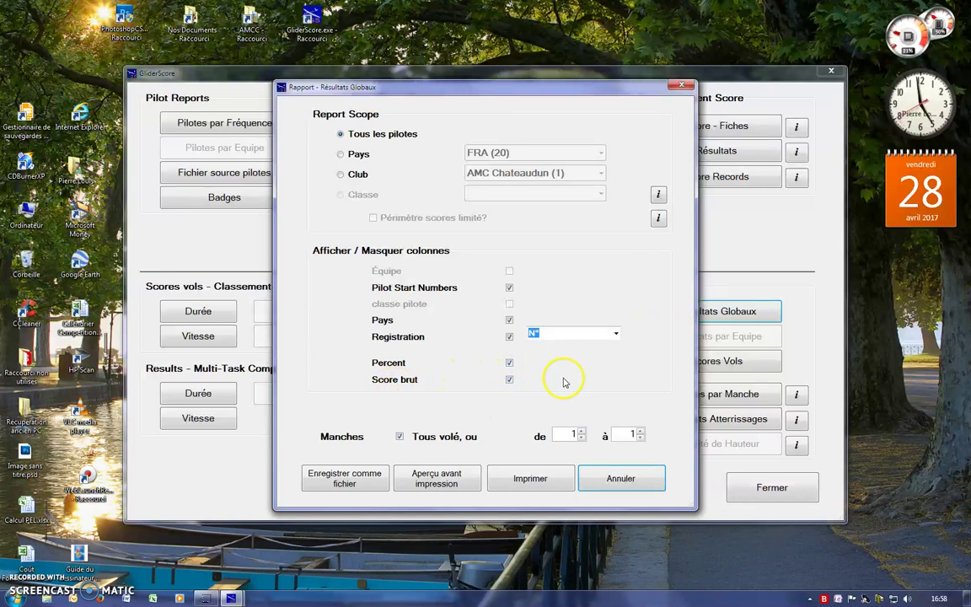
pyautogui.click(435, 482)
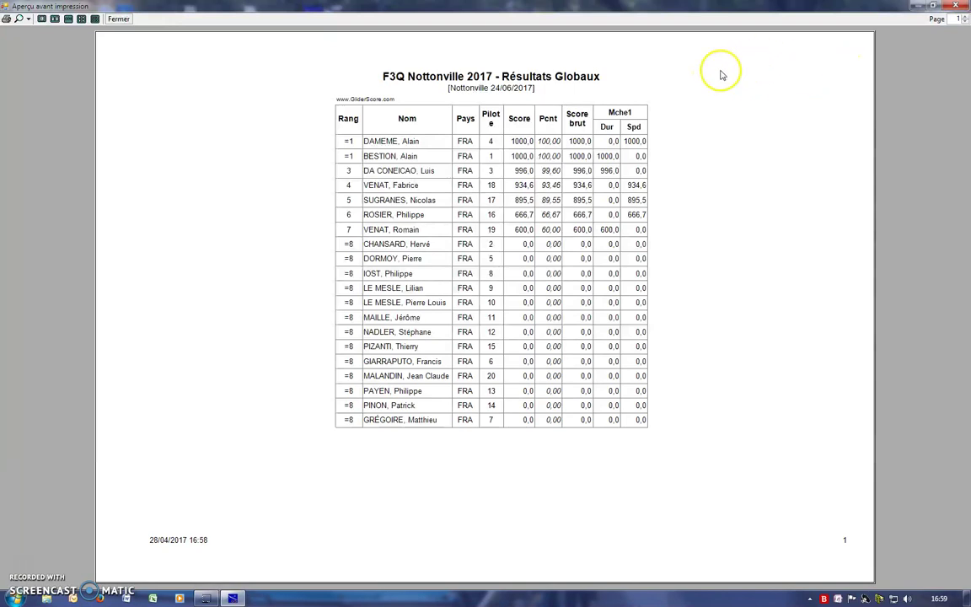
pyautogui.click(963, 7)
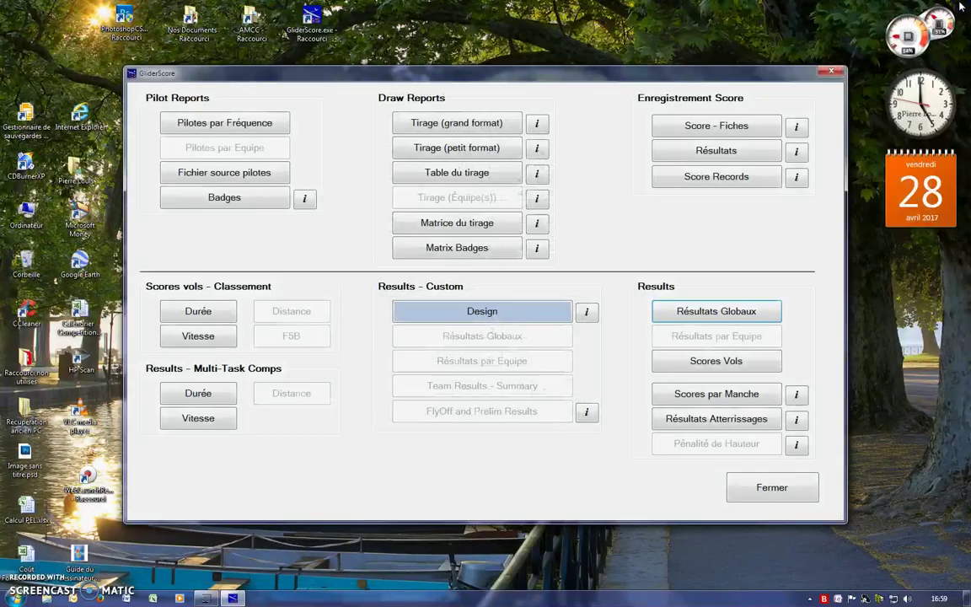
# Step: Close the F3Q Nottonville 2017 contest and open F3Q Nottonville 2016
pyautogui.click(783, 494)
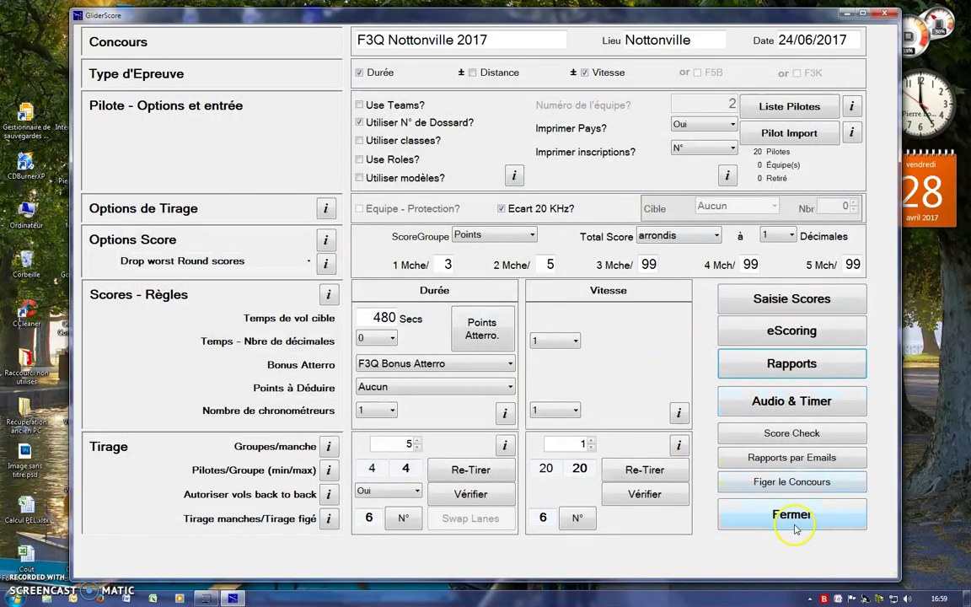
pyautogui.click(793, 521)
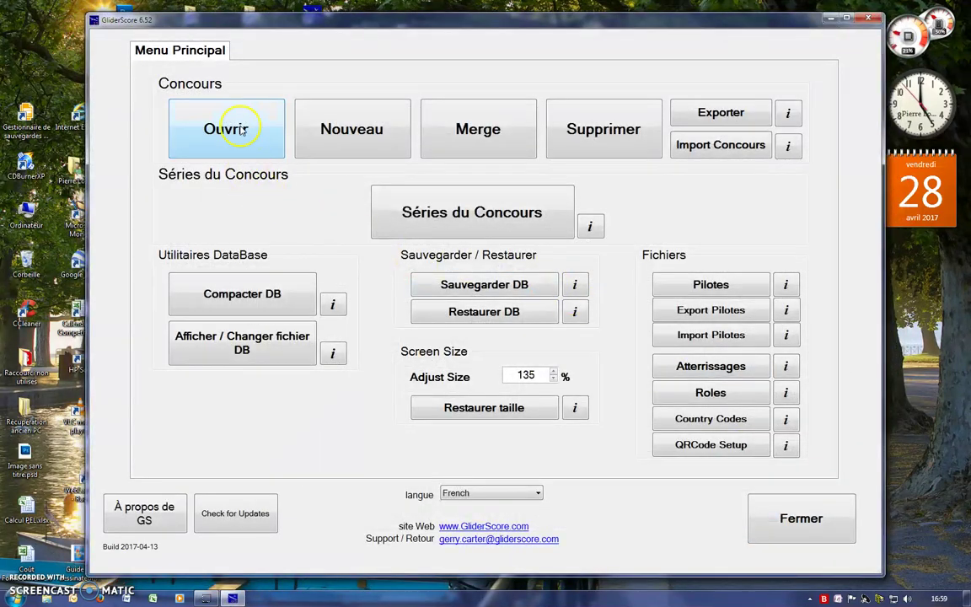
pyautogui.click(240, 129)
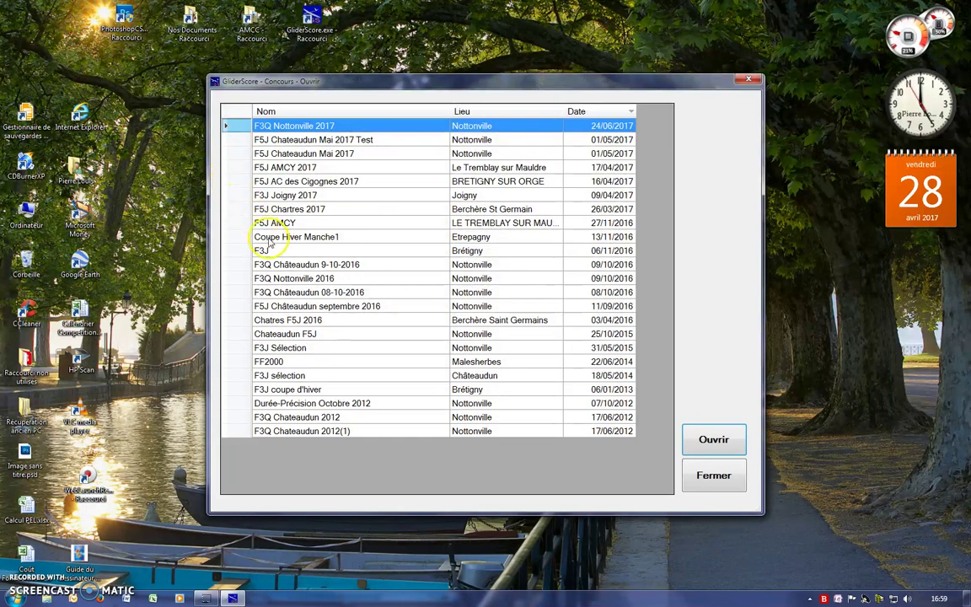
pyautogui.click(334, 279)
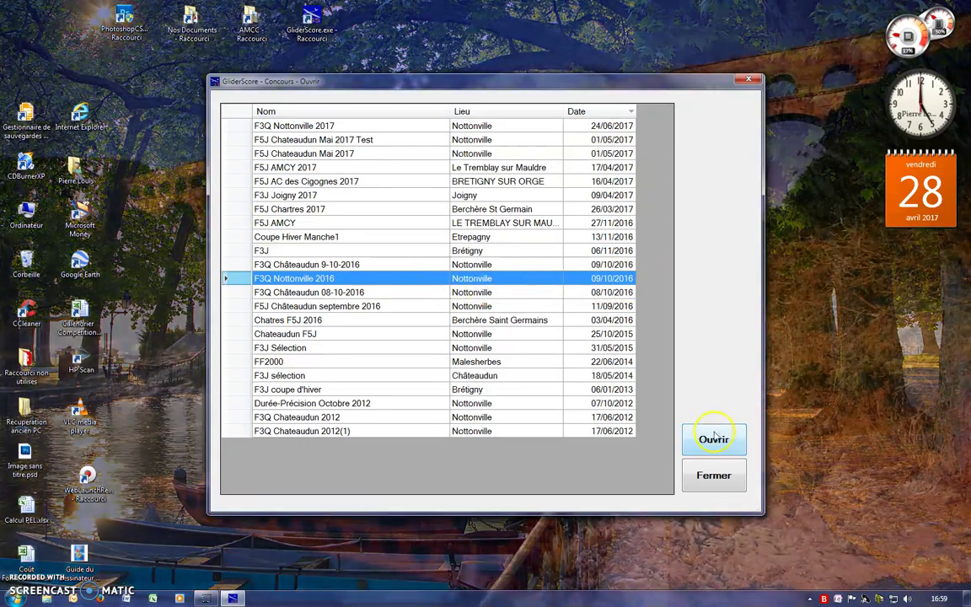
pyautogui.click(713, 439)
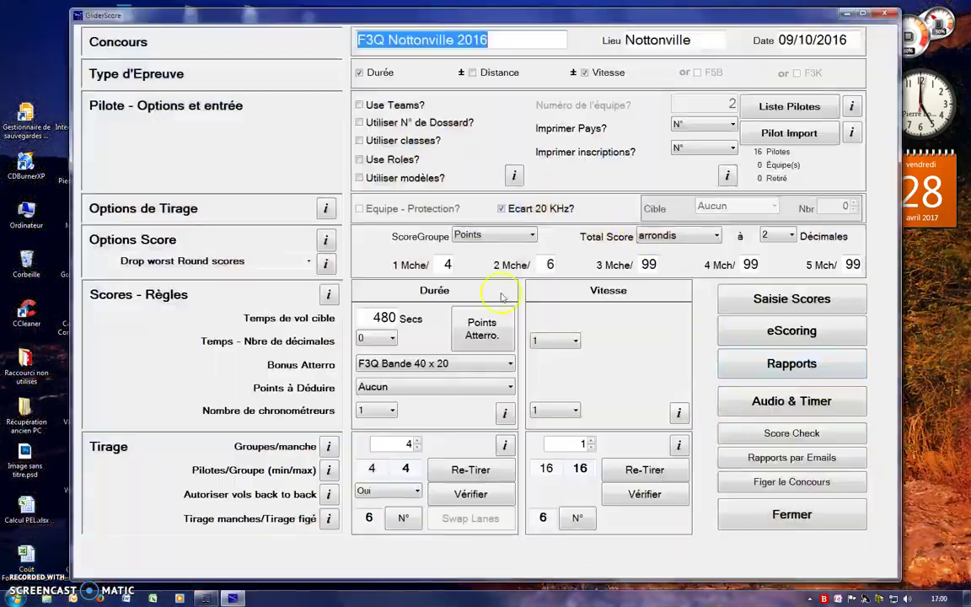
# Step: Preview the Résultats Globaux report for all flown rounds of F3Q Nottonville 2016, and close the preview
pyautogui.click(793, 366)
pyautogui.click(718, 311)
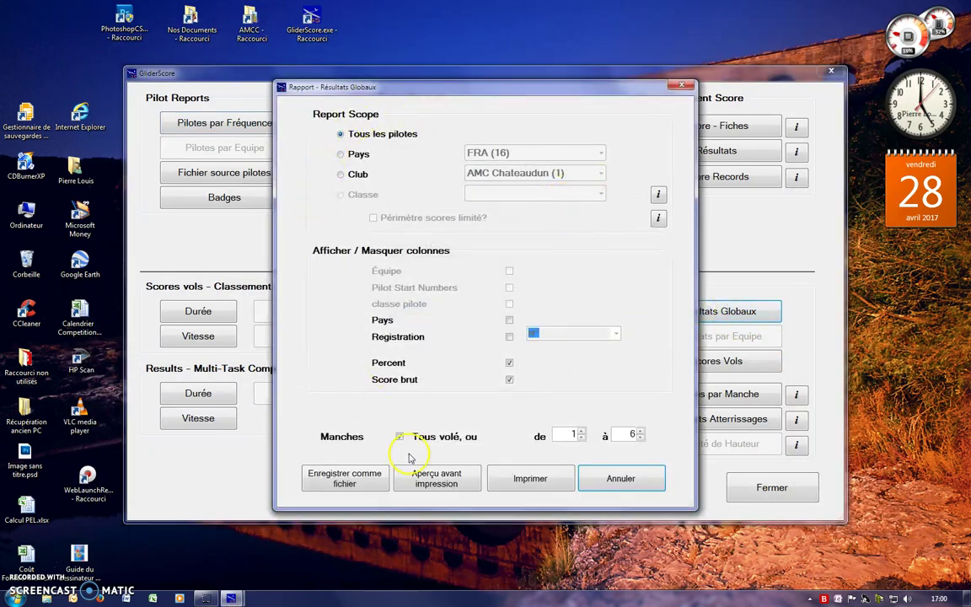
pyautogui.click(435, 478)
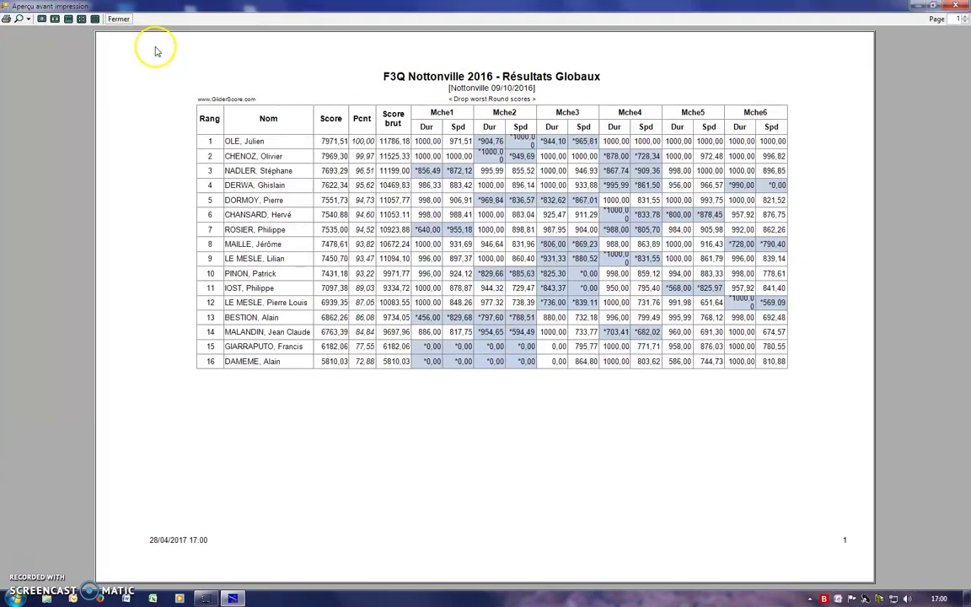
pyautogui.click(961, 7)
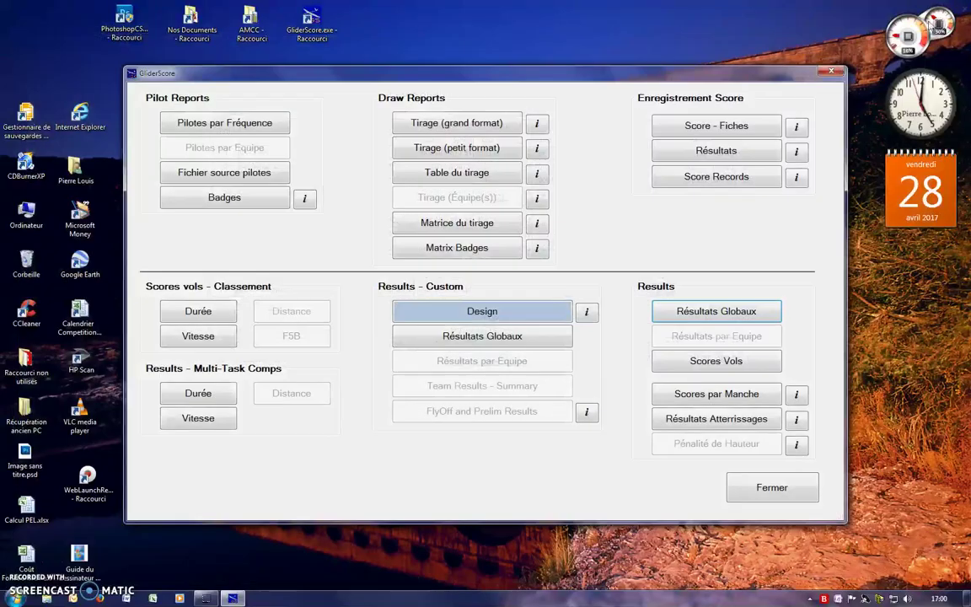
# Step: Preview the Scores Vols report for the Durée task, covering all flown rounds and groups
pyautogui.click(710, 362)
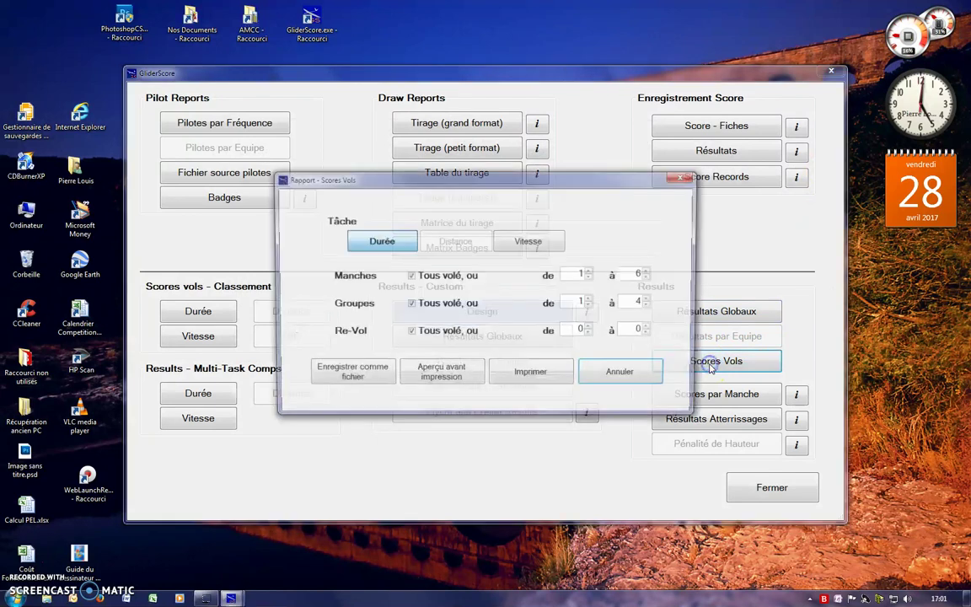
pyautogui.click(380, 244)
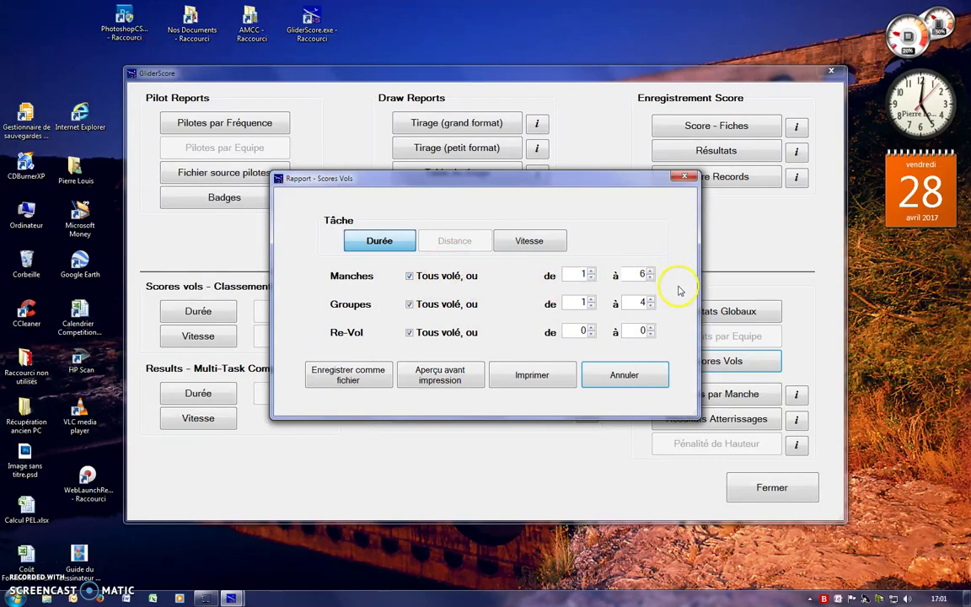
pyautogui.click(433, 376)
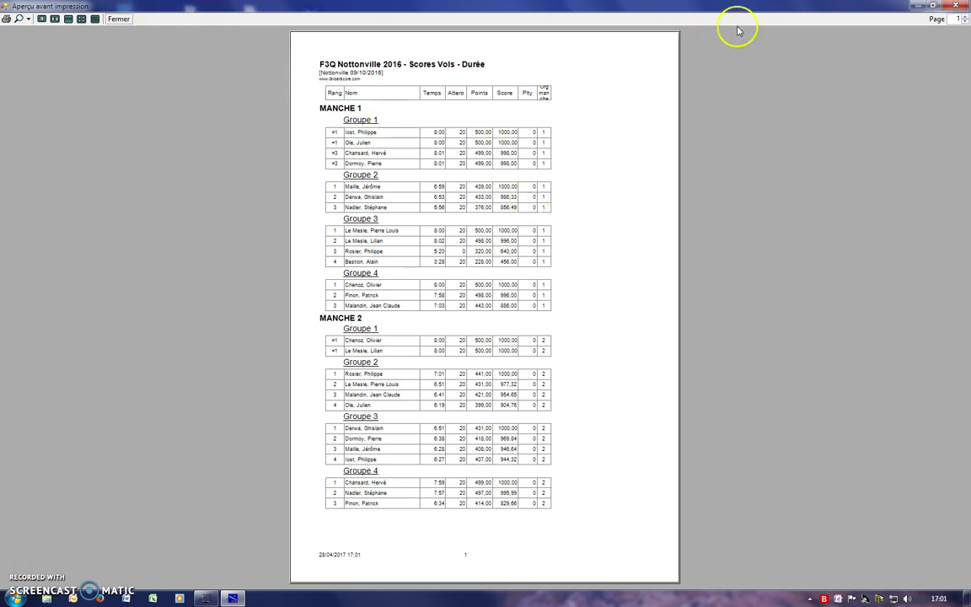
# Step: Page through the Durée Scores Vols report up to page 4 and back to page 2, and close the preview
pyautogui.click(965, 16)
pyautogui.click(965, 16)
pyautogui.click(966, 16)
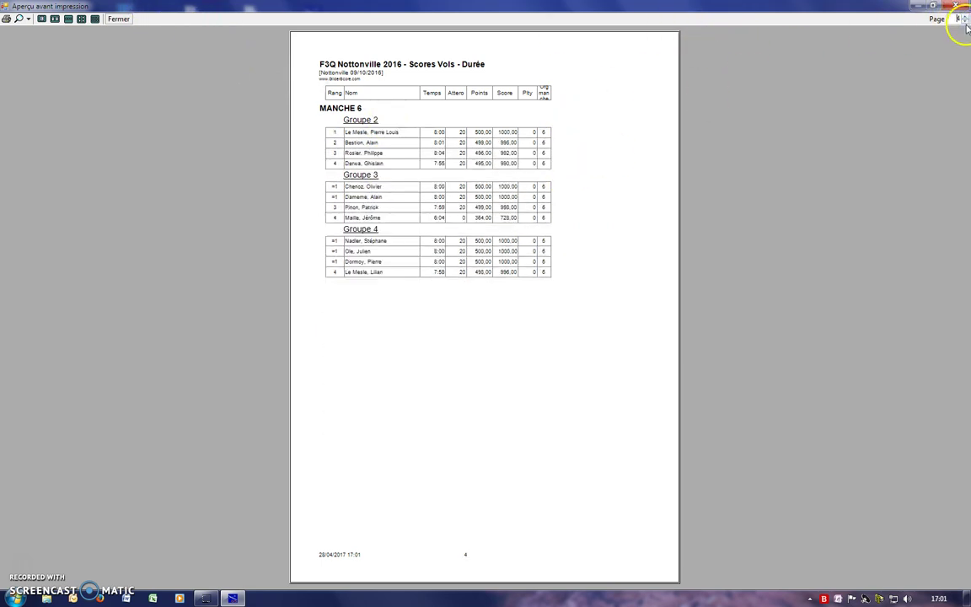
pyautogui.click(966, 23)
pyautogui.click(965, 23)
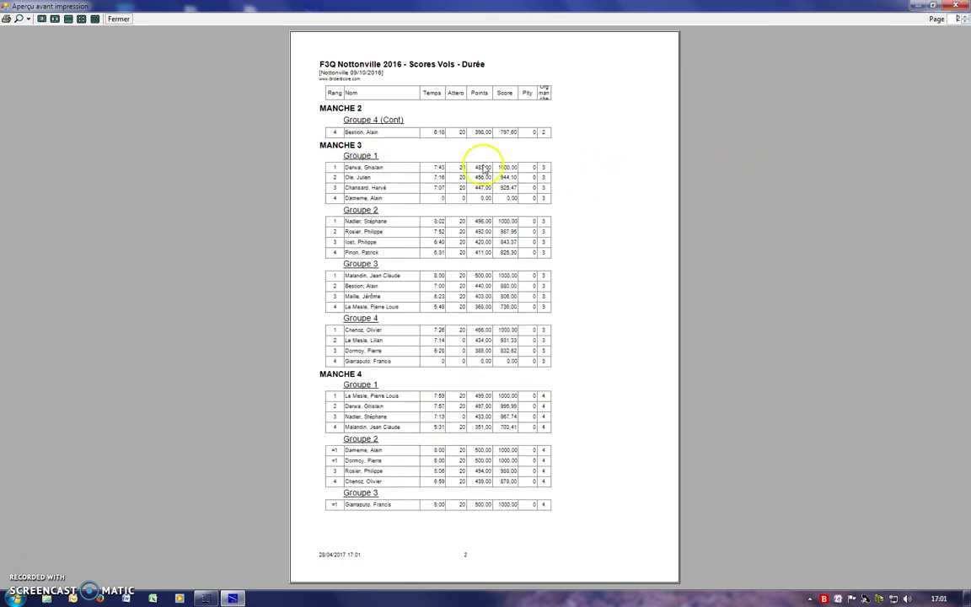
pyautogui.click(118, 20)
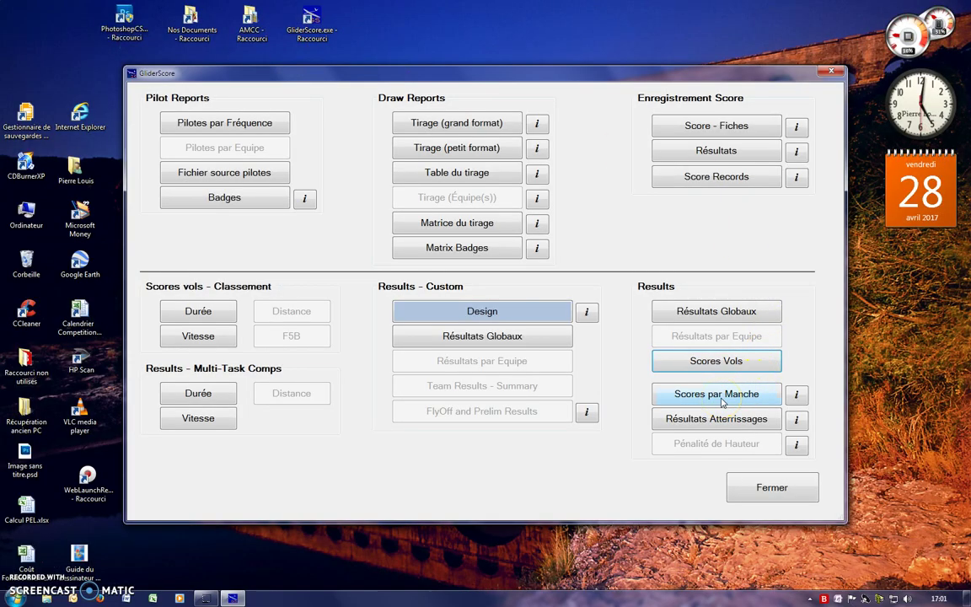
# Step: Preview the Scores par Manche report for all flown rounds, page through to page 3, and close the preview
pyautogui.click(721, 403)
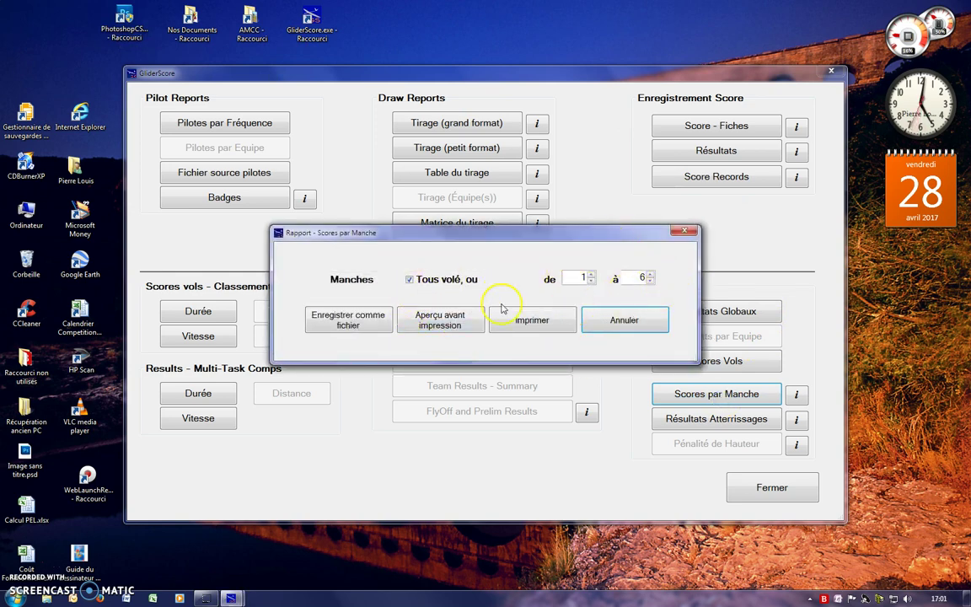
pyautogui.click(434, 321)
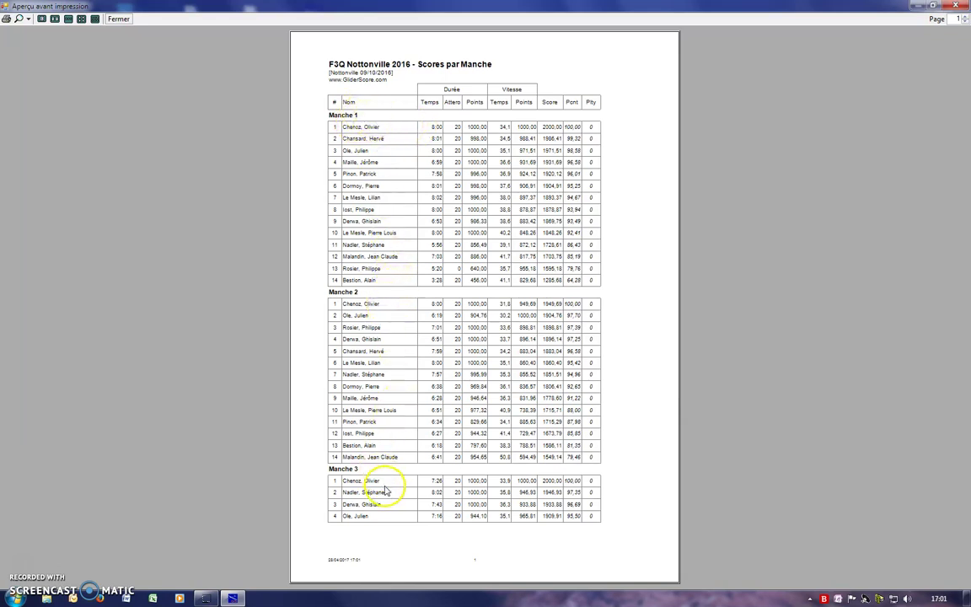
pyautogui.click(965, 16)
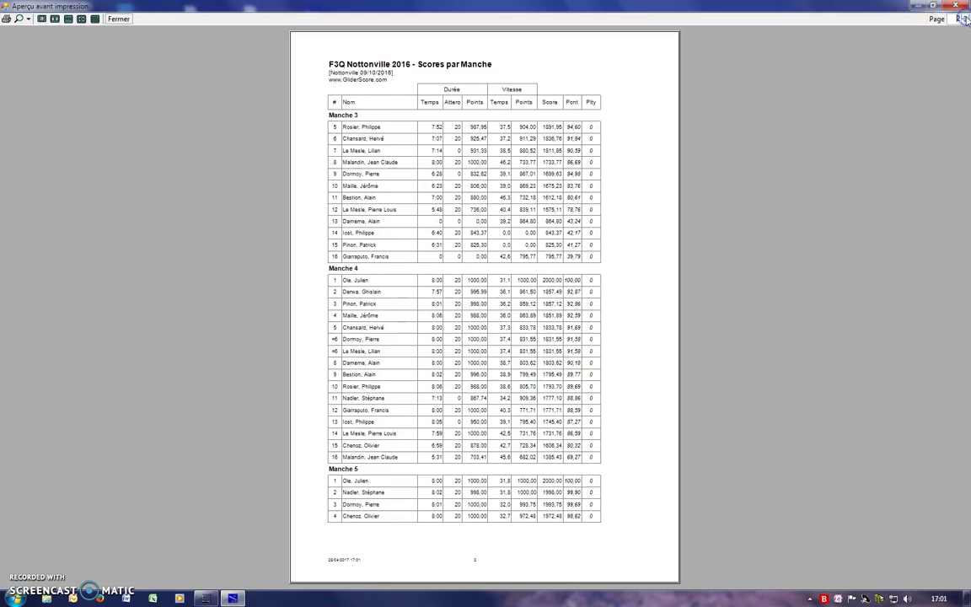
pyautogui.click(966, 17)
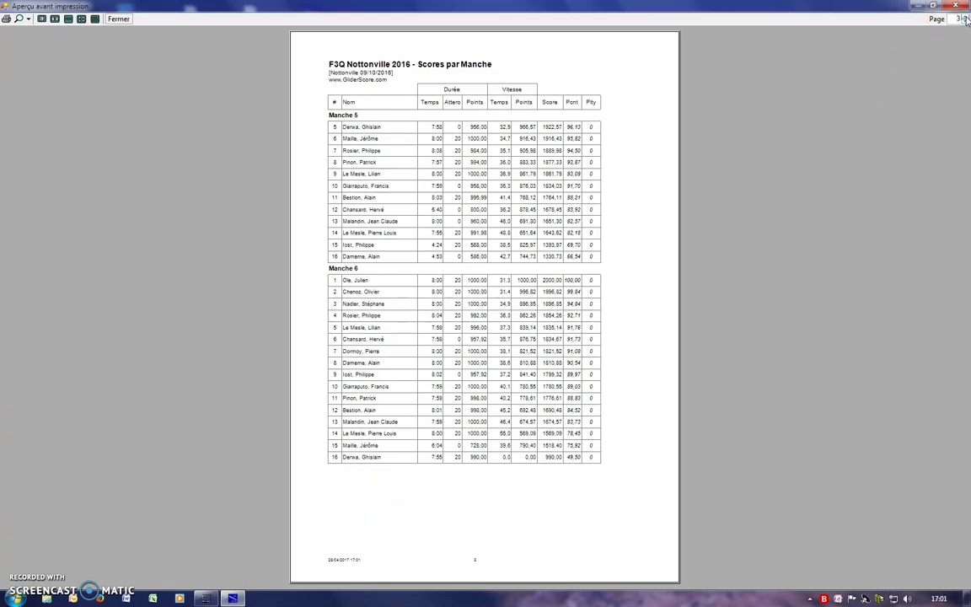
pyautogui.click(119, 19)
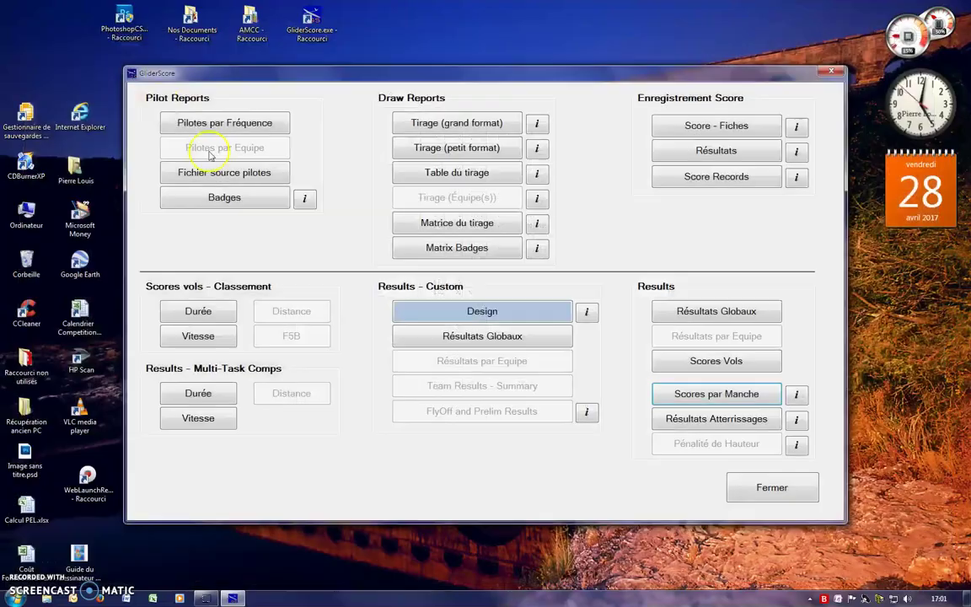
# Step: Preview the Résultats Atterrissages report for all flown rounds, and close the preview
pyautogui.click(715, 421)
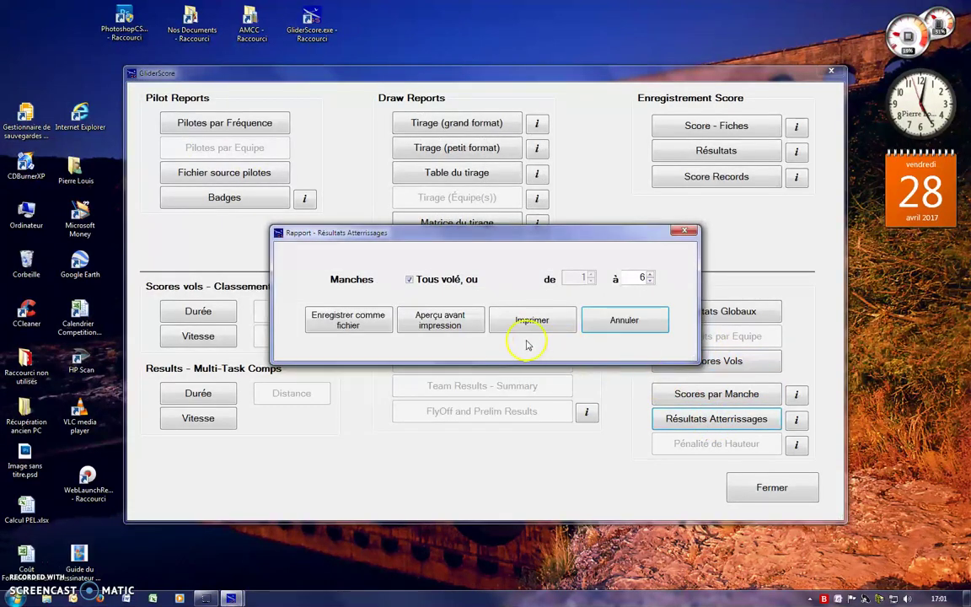
pyautogui.click(437, 323)
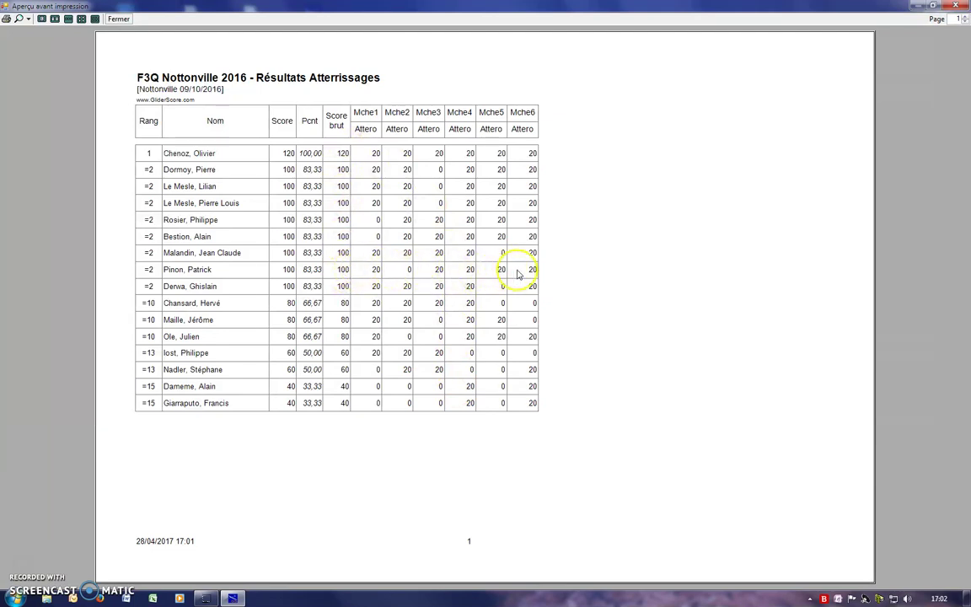
pyautogui.click(118, 19)
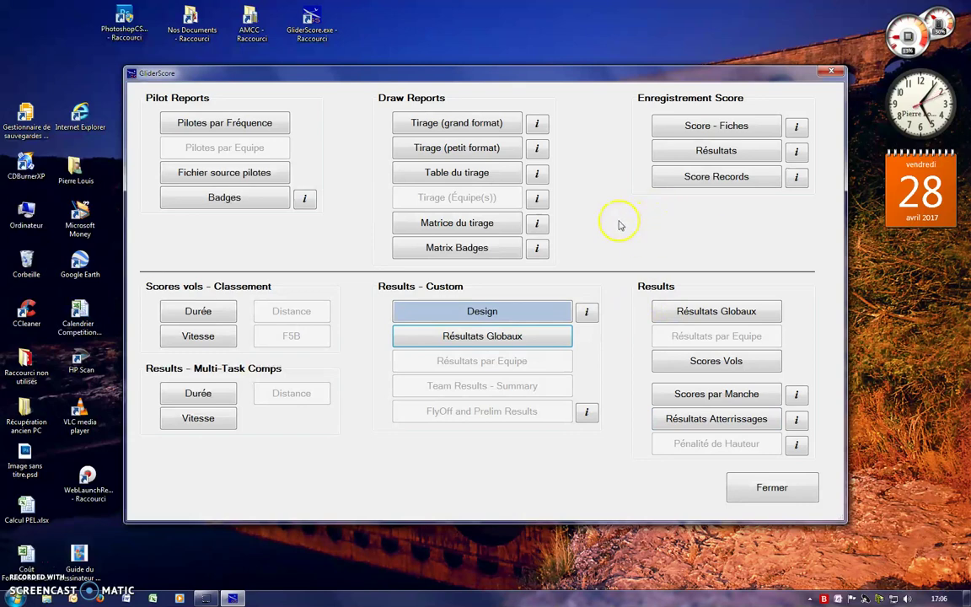
# Step: Examine the header, logo and footer settings of the custom report design, and leave it without saving
pyautogui.click(483, 312)
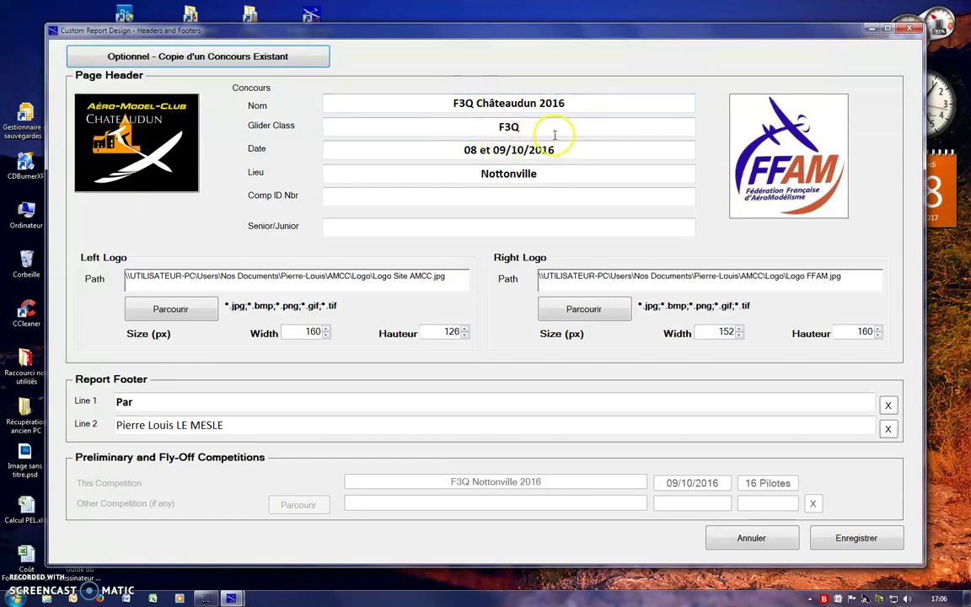
pyautogui.press('BackSpace')
pyautogui.write('5')
pyautogui.press('BackSpace')
pyautogui.write('6')
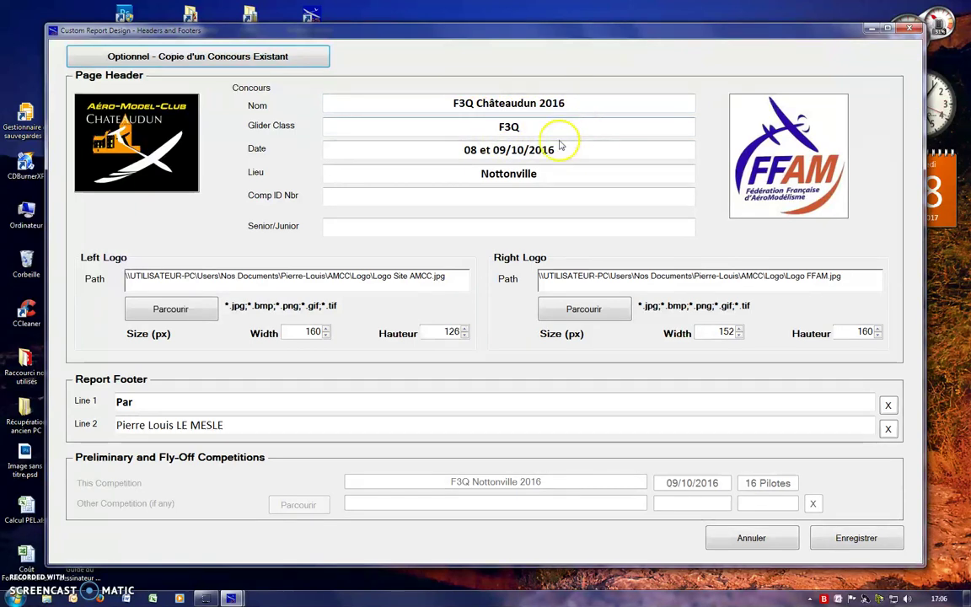
pyautogui.click(762, 544)
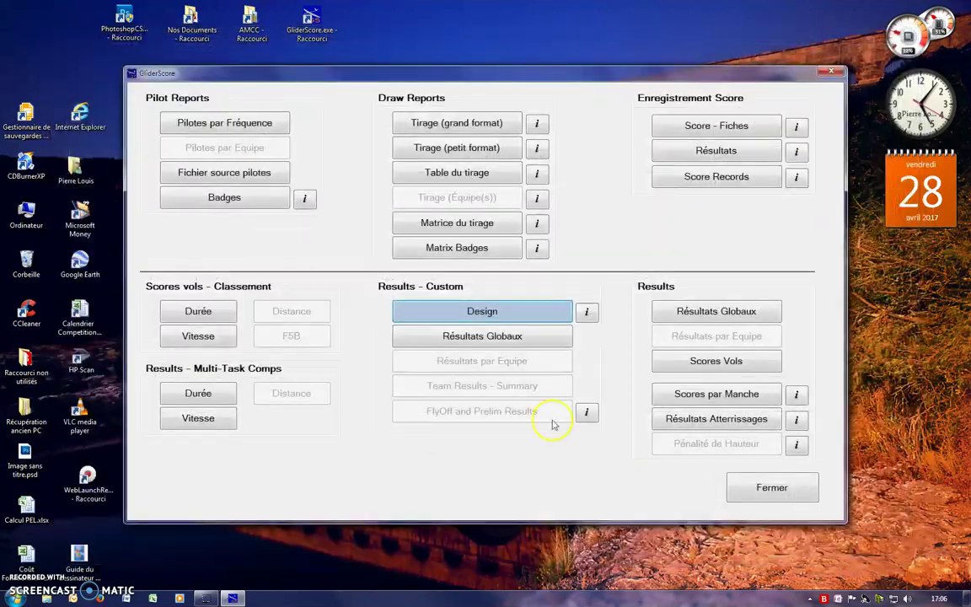
# Step: Preview the custom Résultats Globaux report, then close the preview and return to the contest settings
pyautogui.click(483, 337)
pyautogui.click(439, 483)
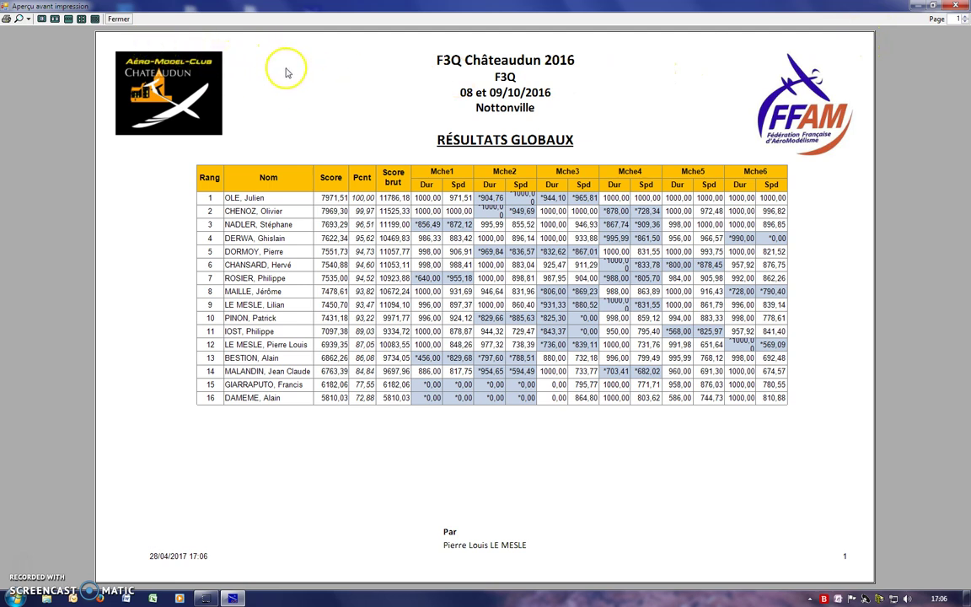
pyautogui.click(123, 23)
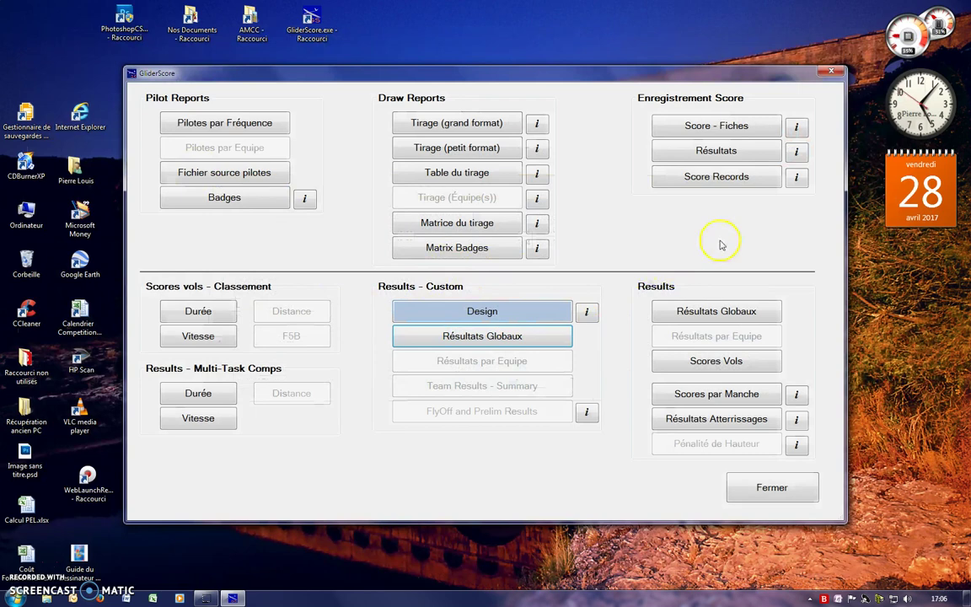
pyautogui.click(775, 491)
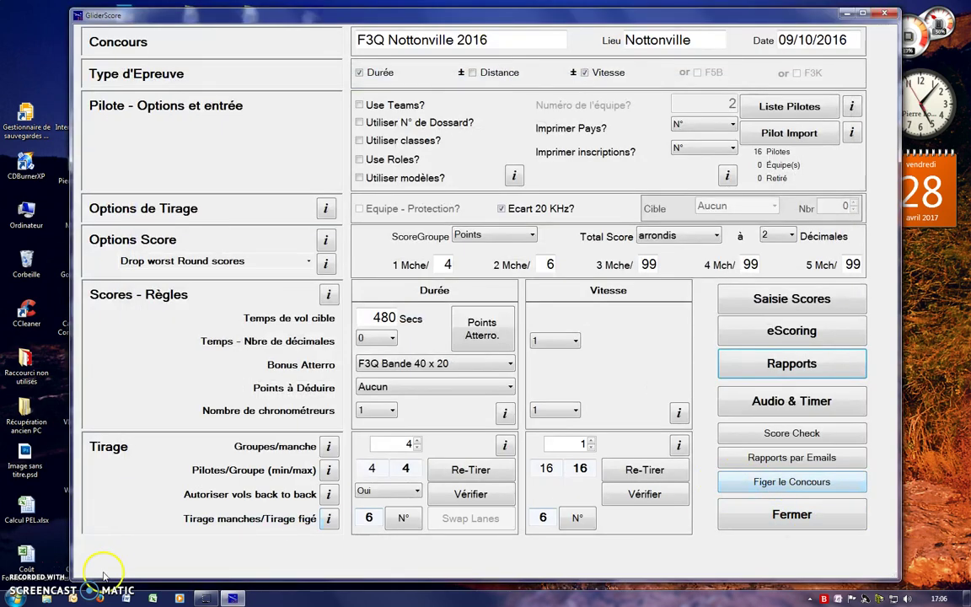